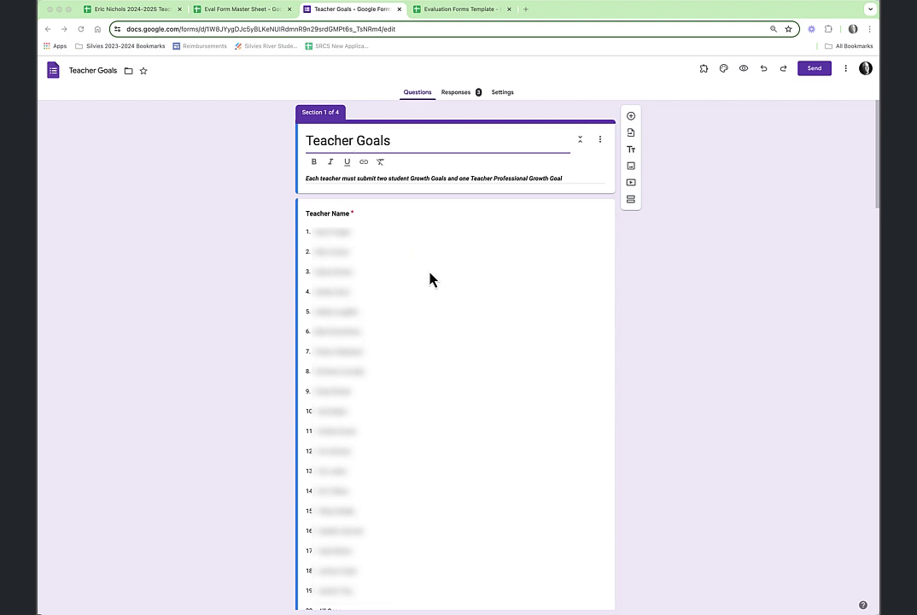
pyautogui.scroll(-1, 429, 279)
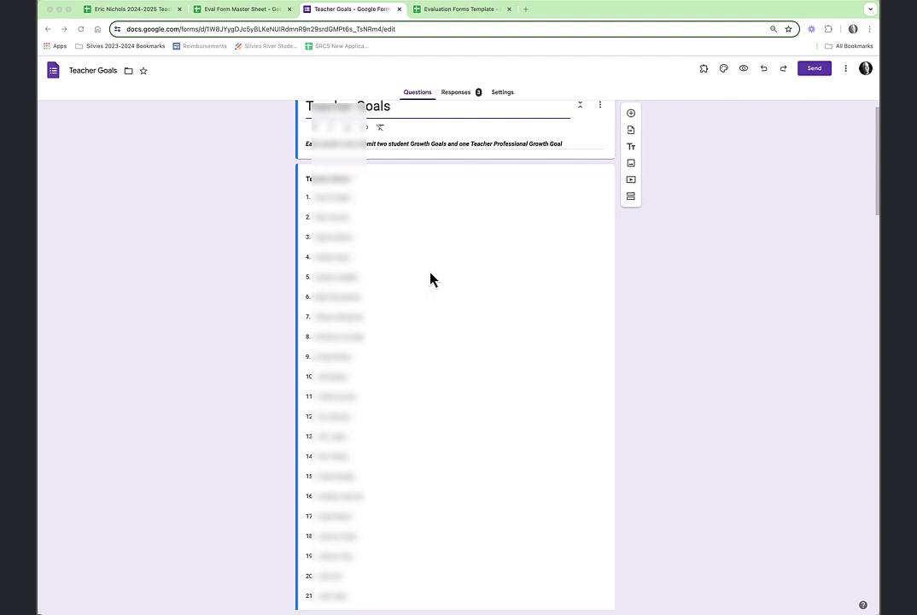
pyautogui.scroll(-2, 429, 279)
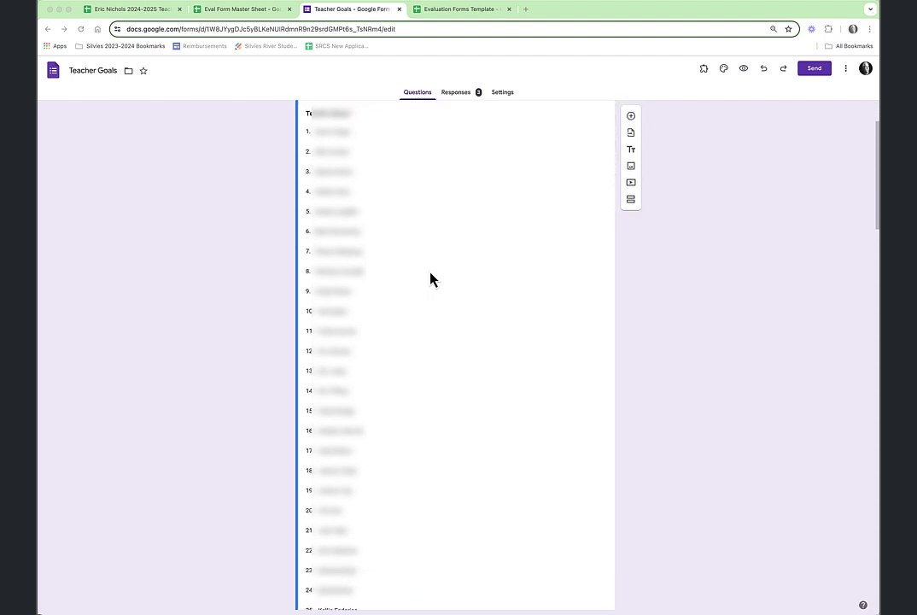
pyautogui.scroll(-15, 527, 330)
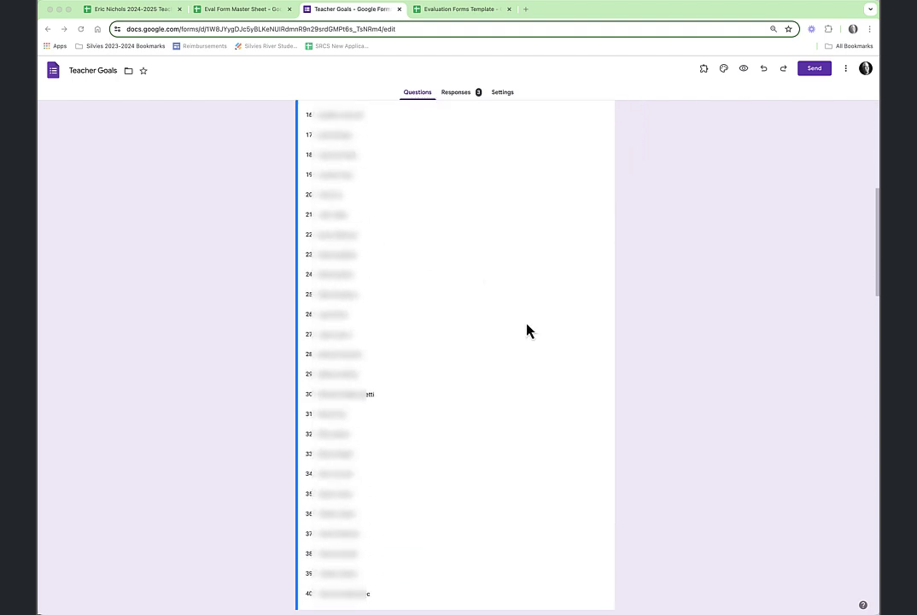
pyautogui.scroll(-5, 526, 331)
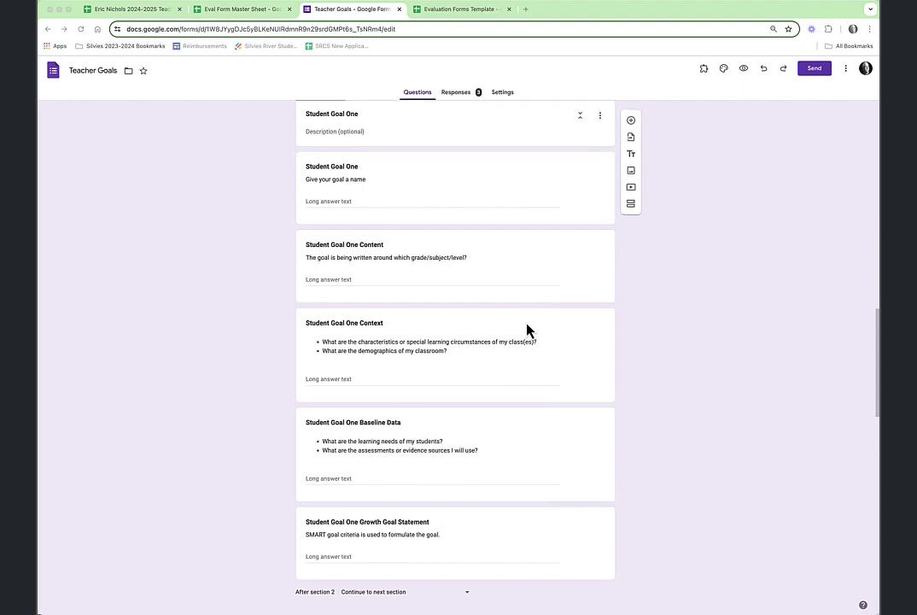
pyautogui.scroll(1, 527, 330)
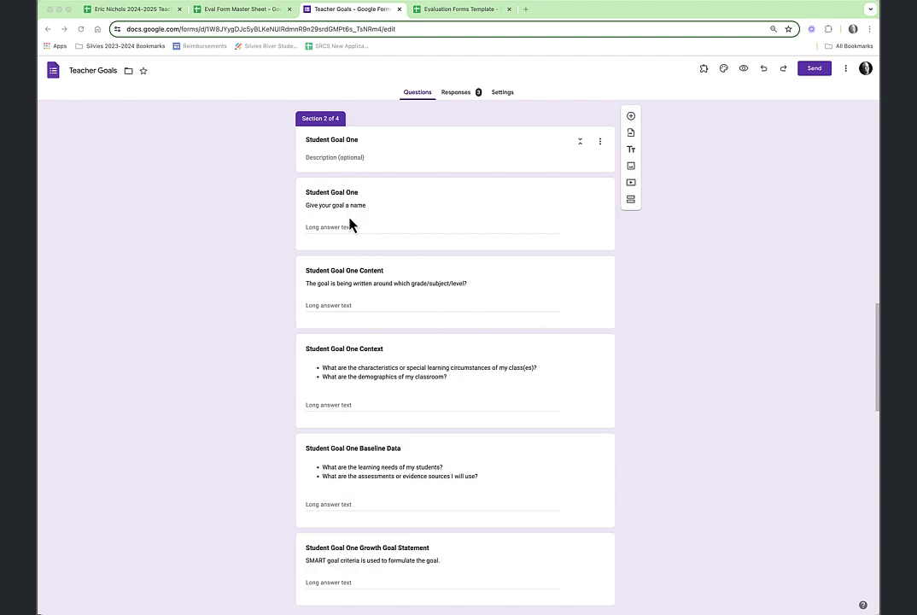
pyautogui.scroll(-10, 459, 411)
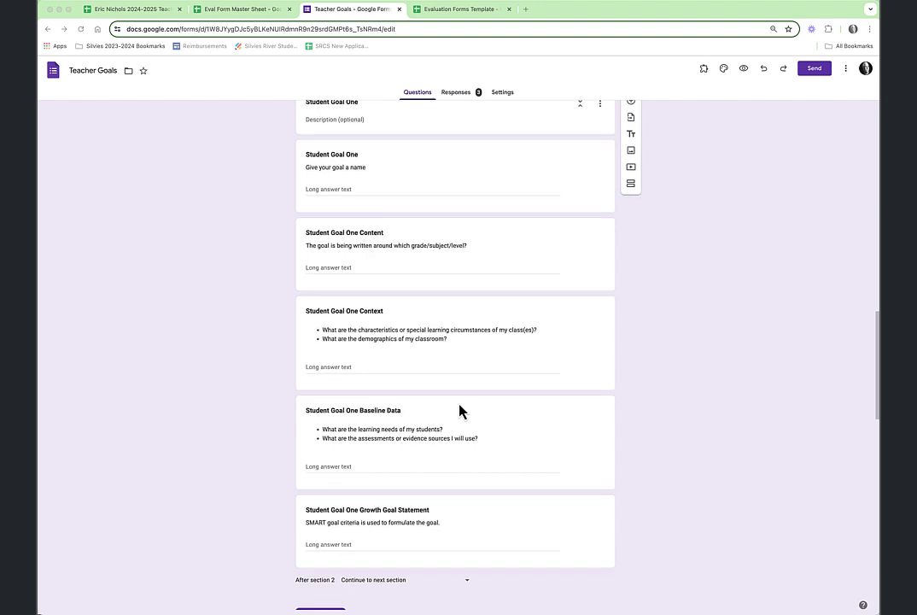
pyautogui.scroll(-5, 465, 414)
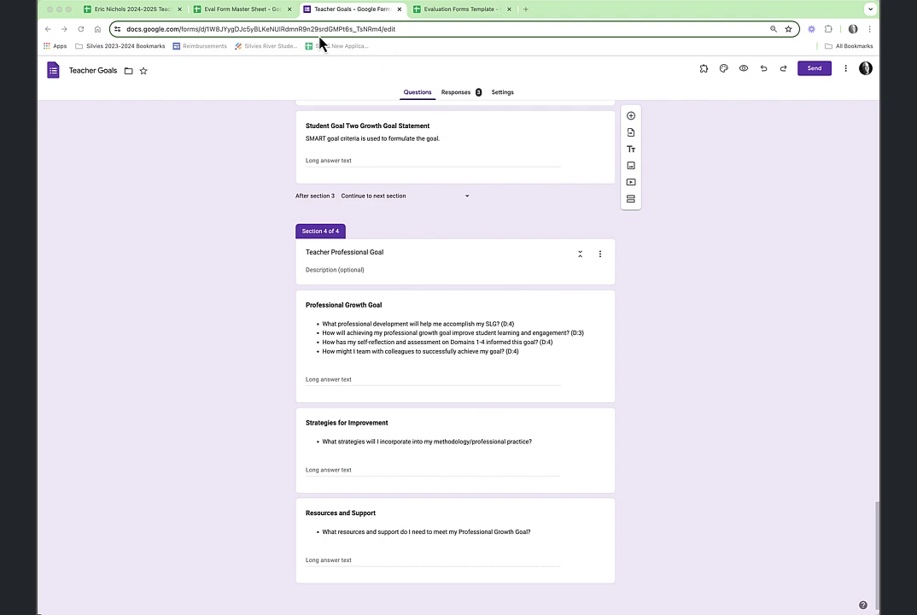
# In the Eval Form Master Sheet, expand hidden Student Goal columns D–L on Goals Input, then view Goal Report
pyautogui.click(240, 9)
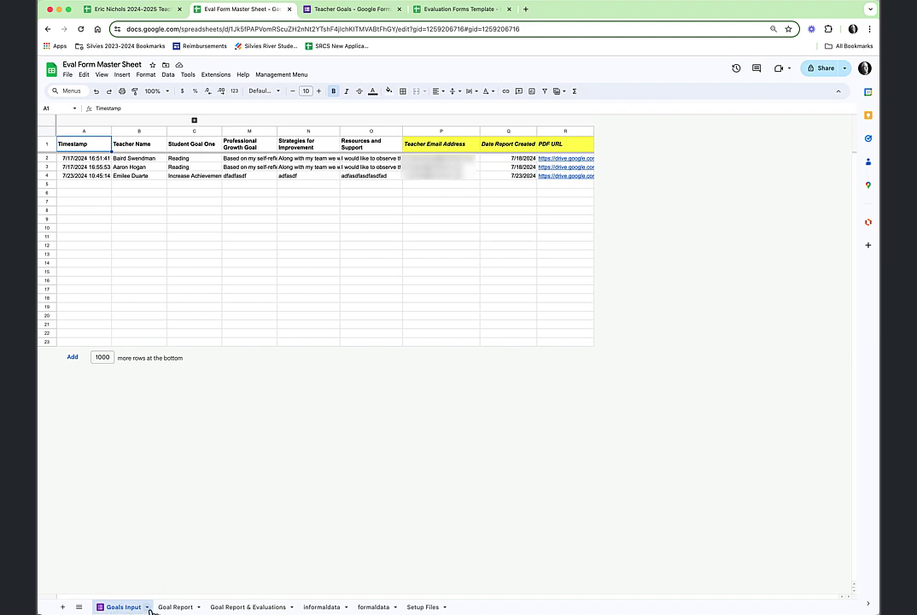
pyautogui.click(195, 120)
pyautogui.click(195, 119)
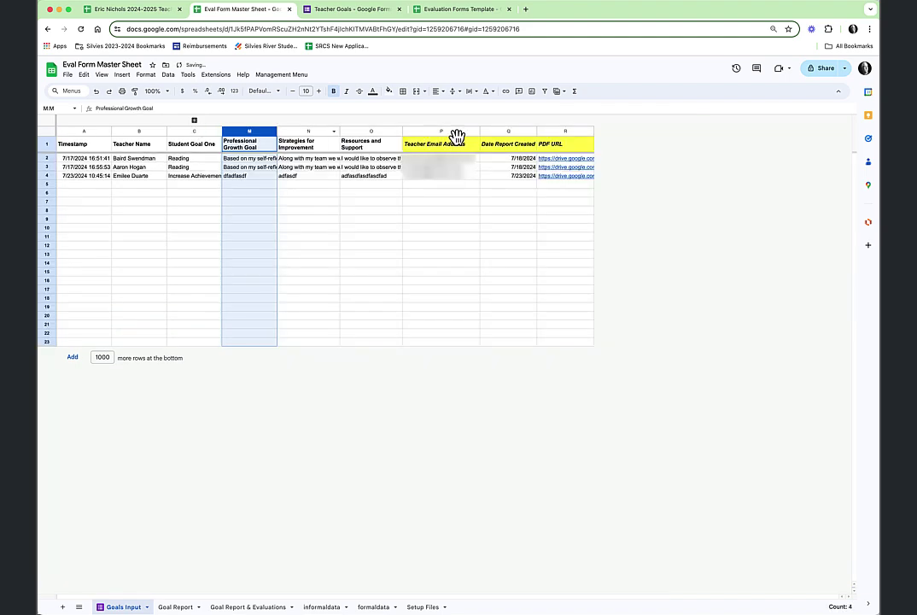
pyautogui.moveTo(453, 132); pyautogui.dragTo(559, 133)
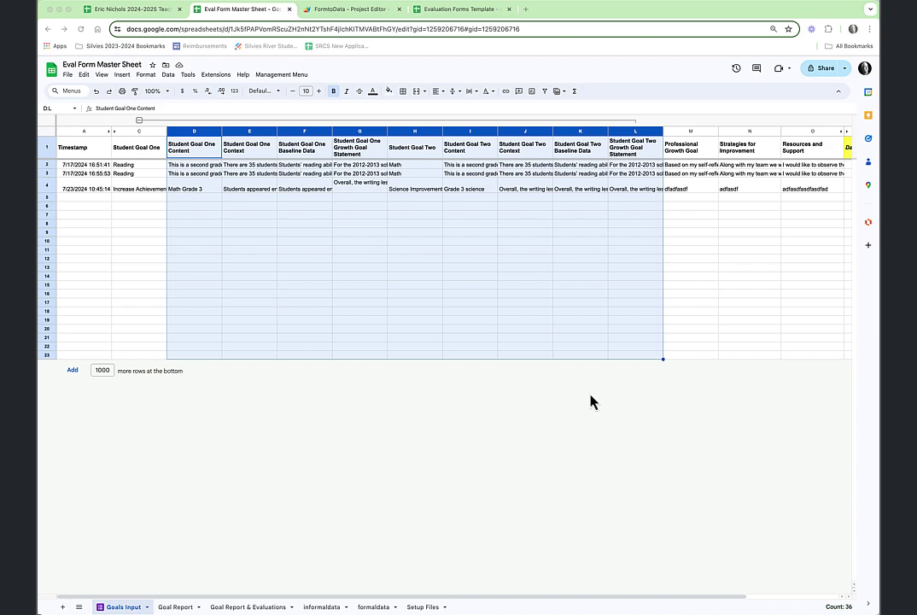
pyautogui.click(377, 259)
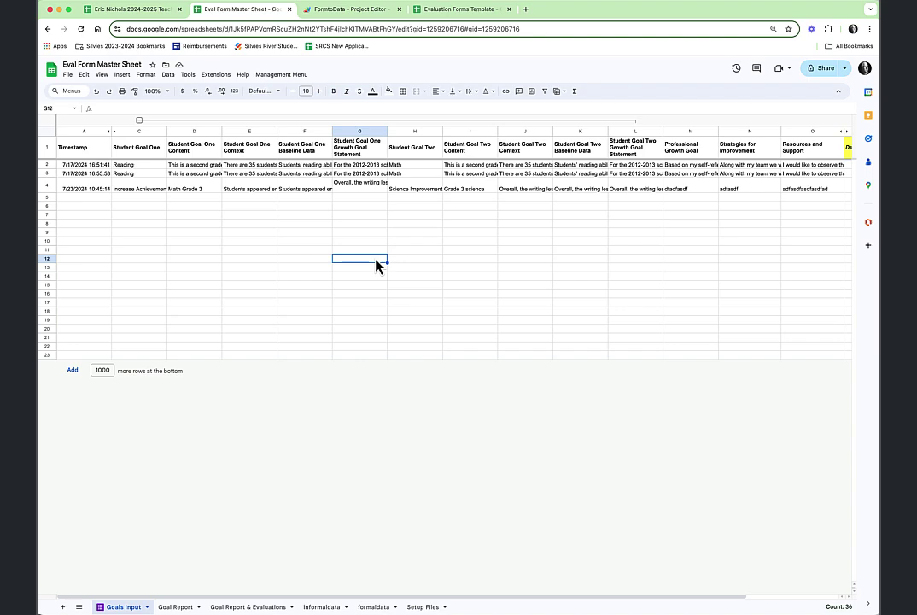
pyautogui.click(177, 607)
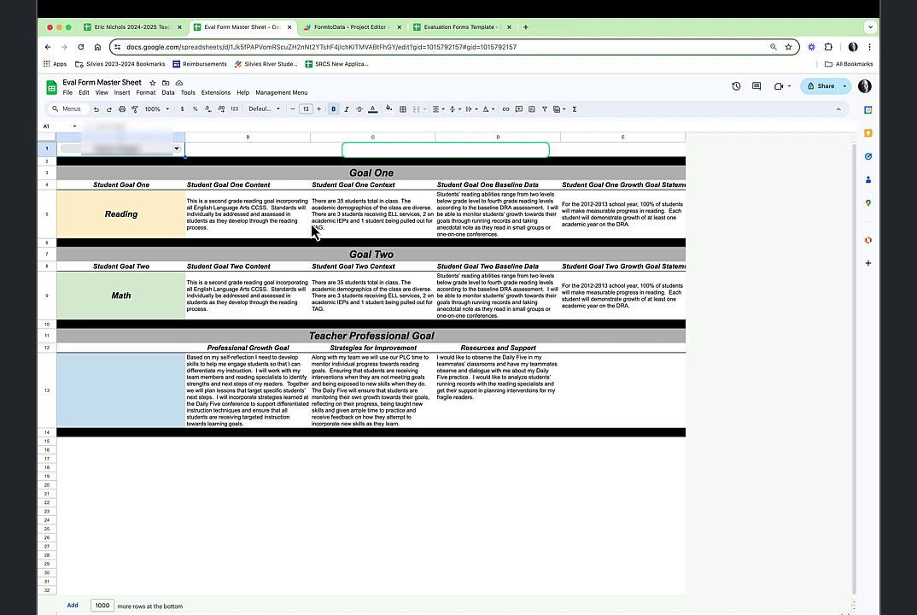
# Inspect the QUERY formulas behind Student Goal One, Student Goal Two and Professional Growth Goal
pyautogui.click(140, 189)
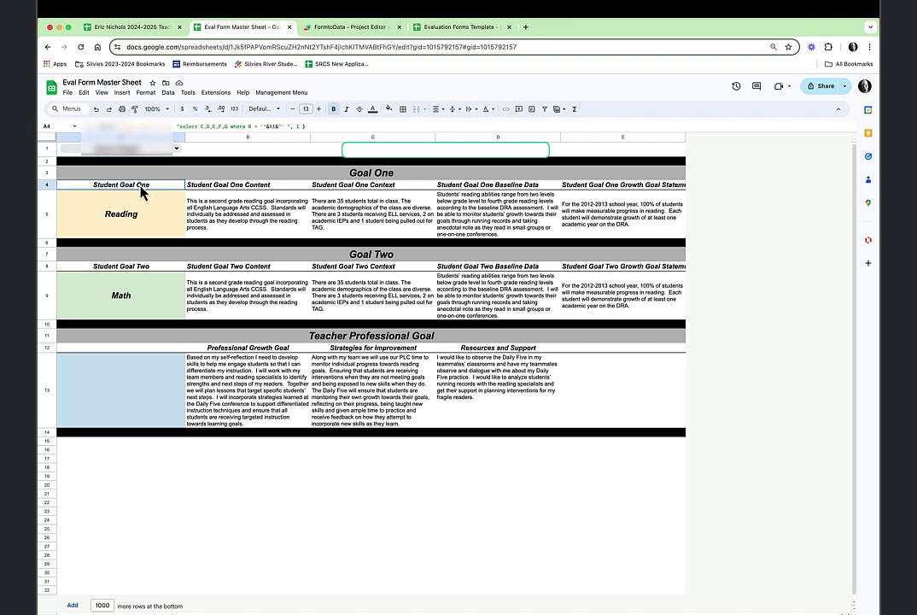
pyautogui.click(149, 267)
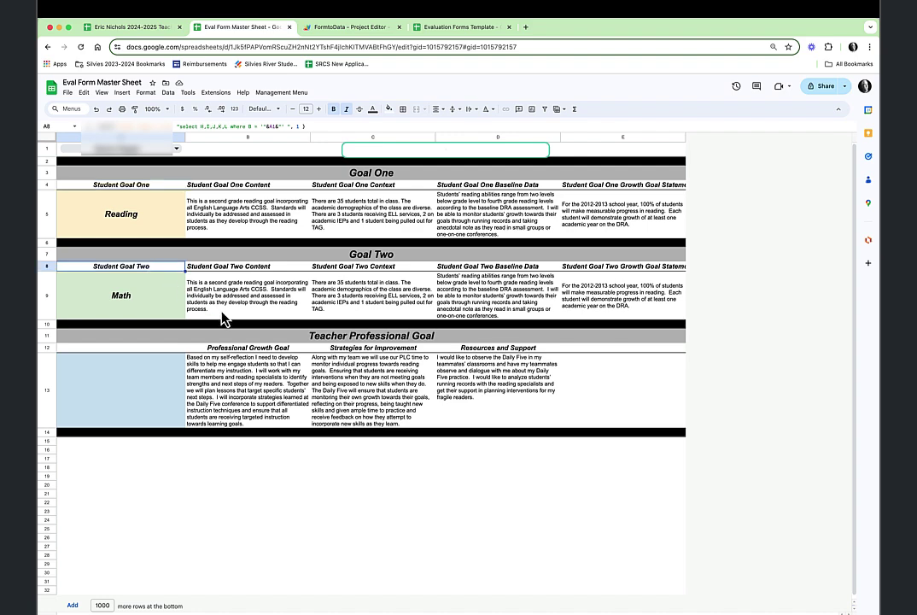
pyautogui.click(256, 349)
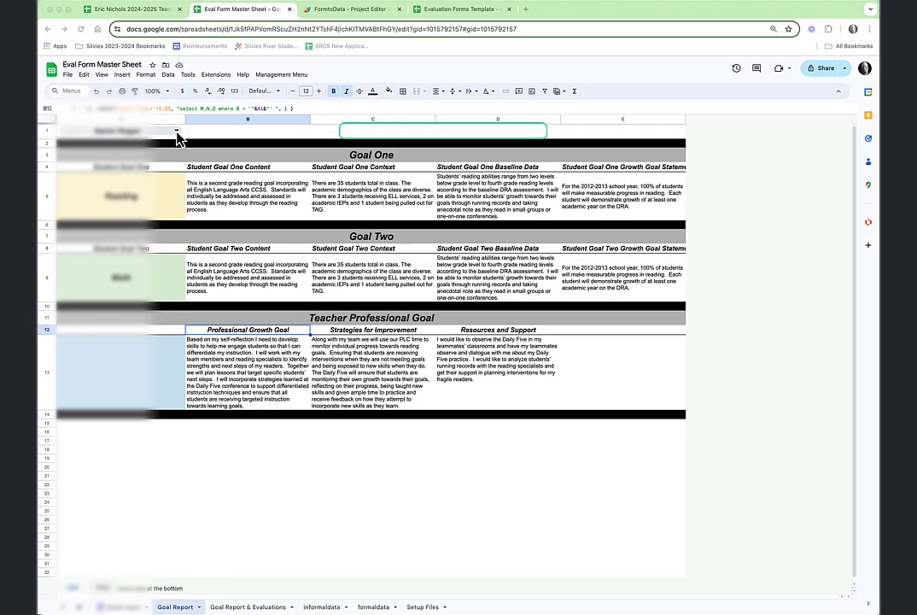
# Pick a different teacher from the A1 dropdown so the Goal Report refills with their goals
pyautogui.click(176, 131)
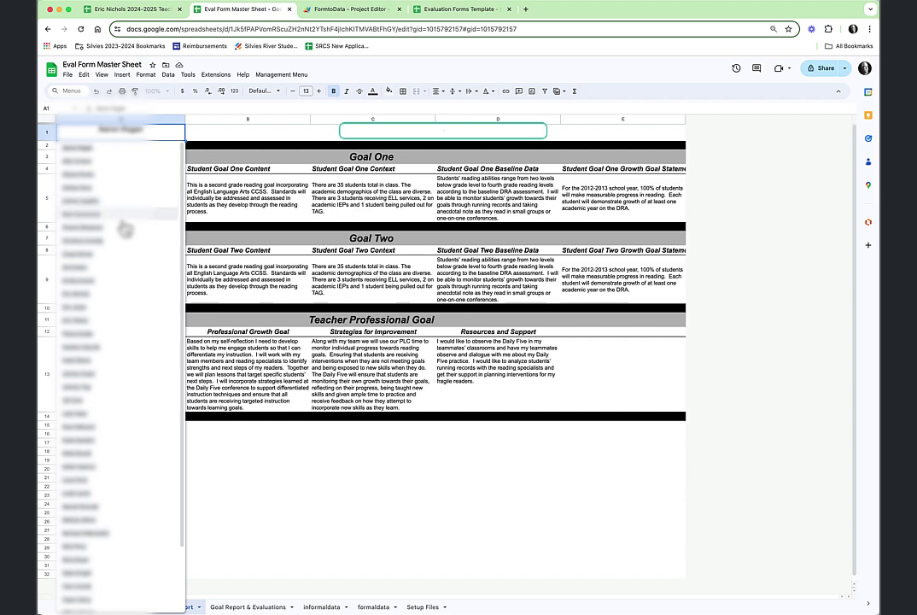
pyautogui.click(89, 226)
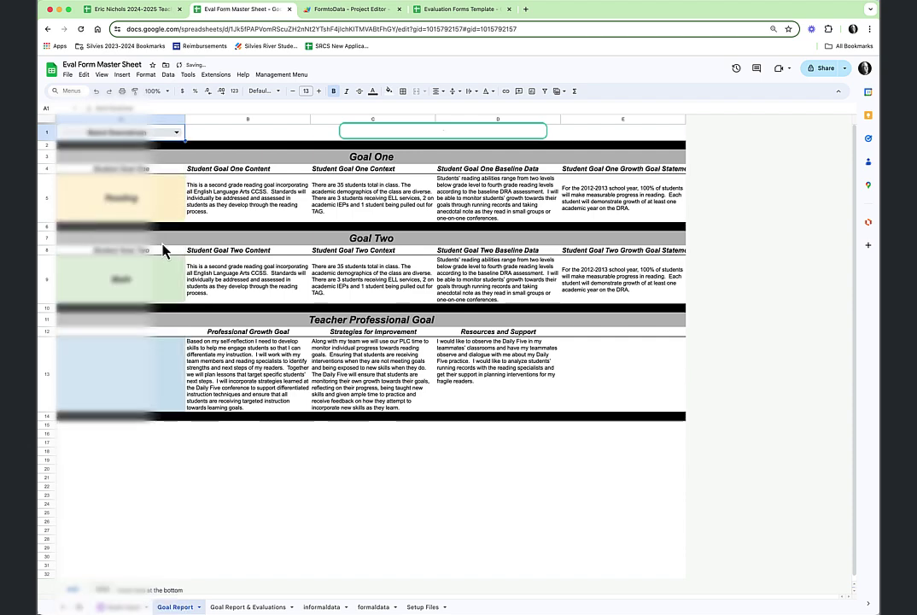
pyautogui.click(176, 133)
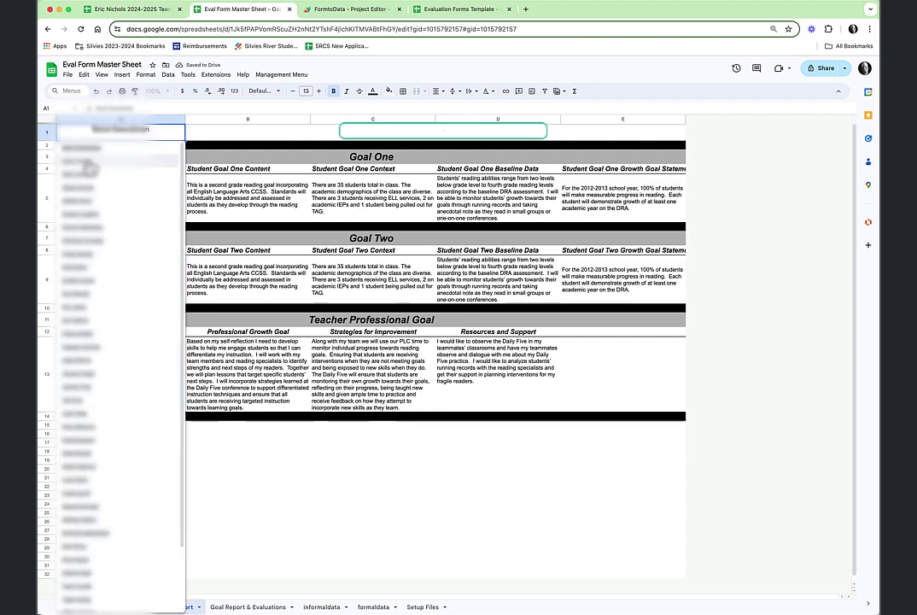
pyautogui.click(89, 285)
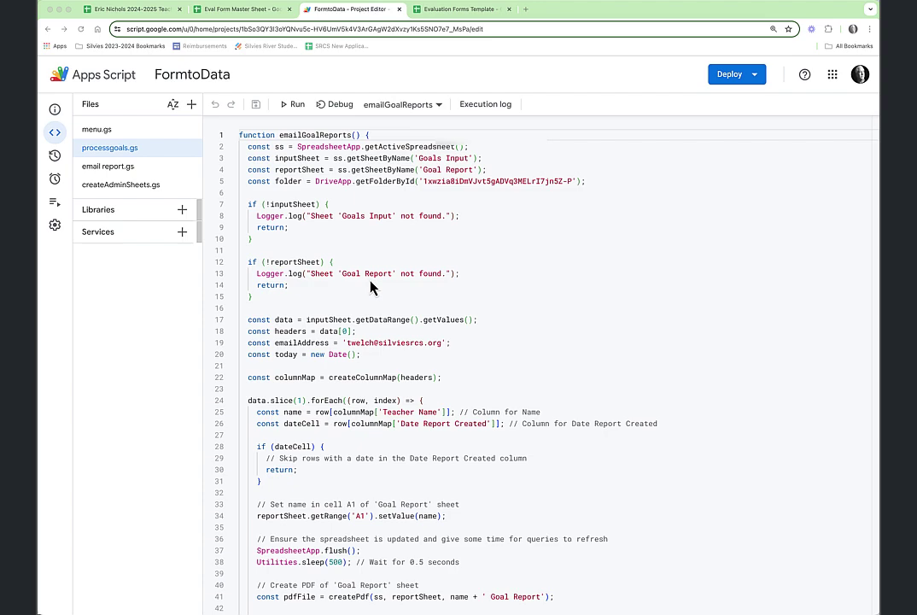
pyautogui.scroll(-5, 370, 288)
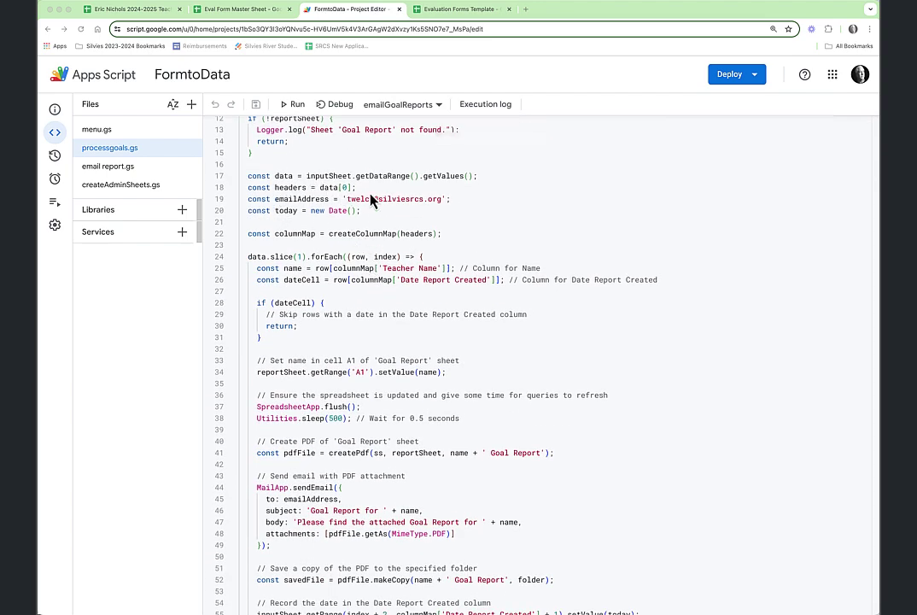
pyautogui.scroll(5, 367, 197)
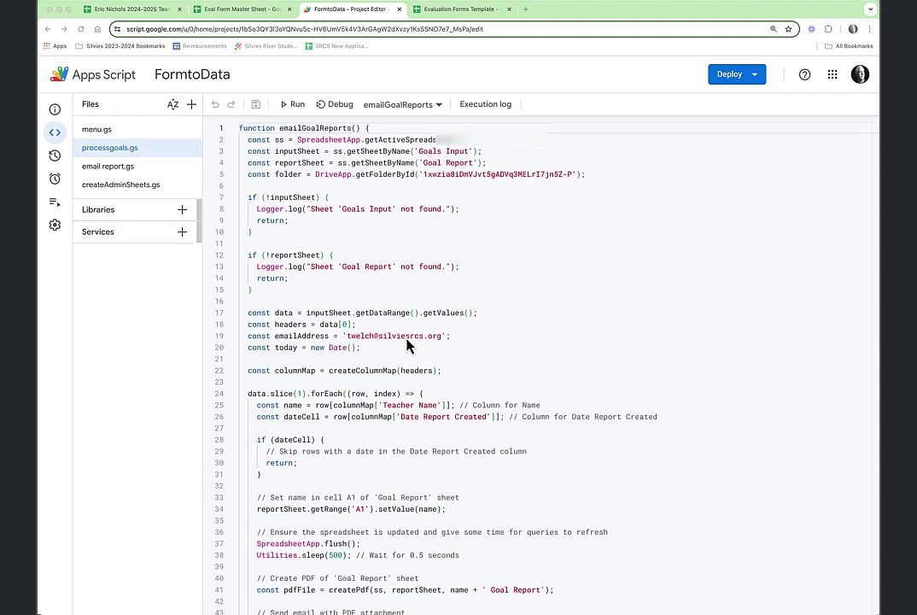
pyautogui.scroll(-1, 405, 338)
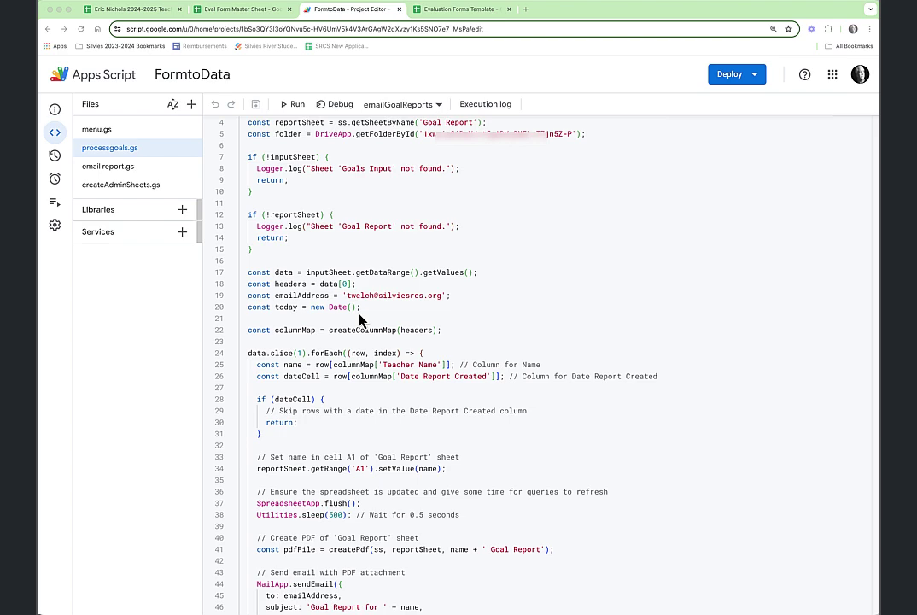
pyautogui.scroll(-3, 318, 286)
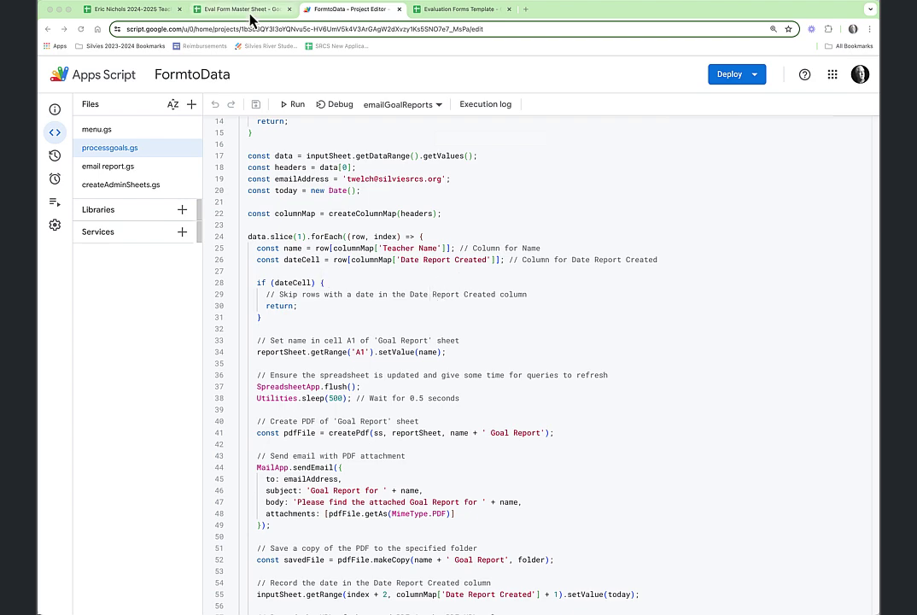
pyautogui.click(212, 11)
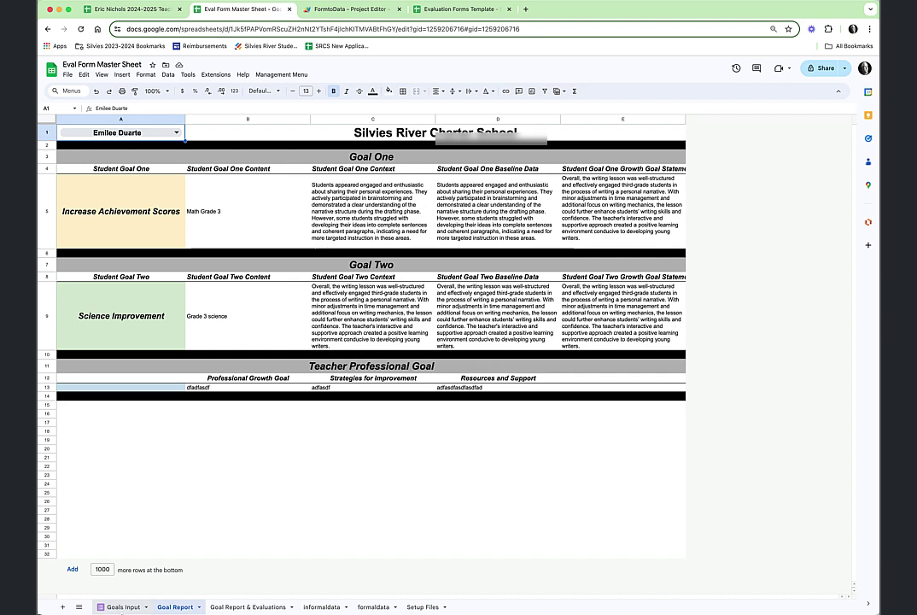
pyautogui.click(120, 606)
pyautogui.hscroll(3, 751, 196)
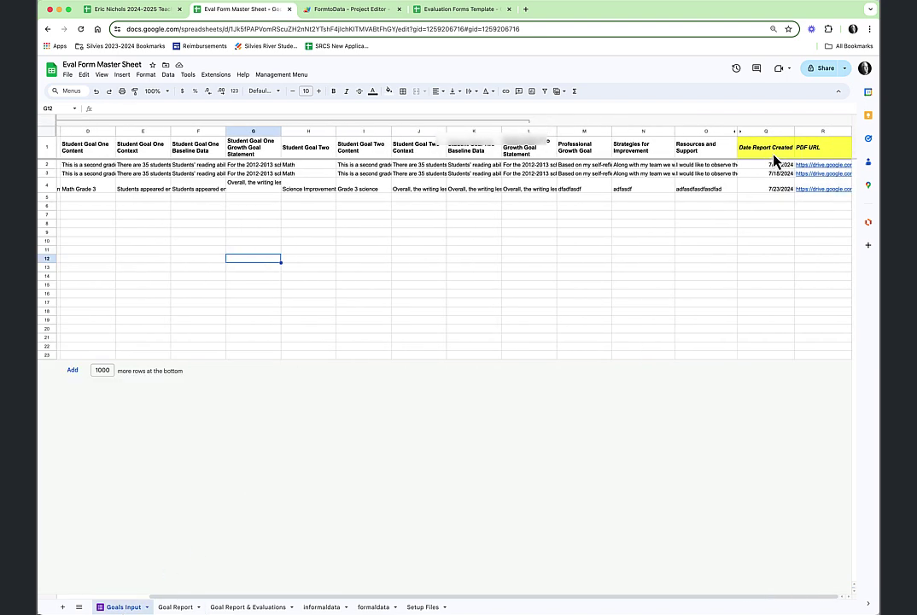
pyautogui.hscroll(-3, 180, 191)
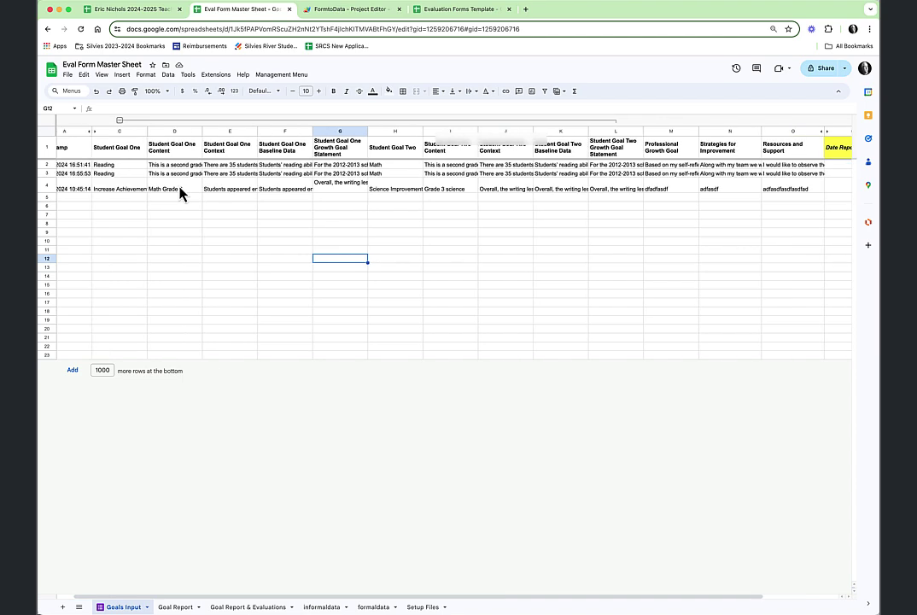
pyautogui.click(337, 12)
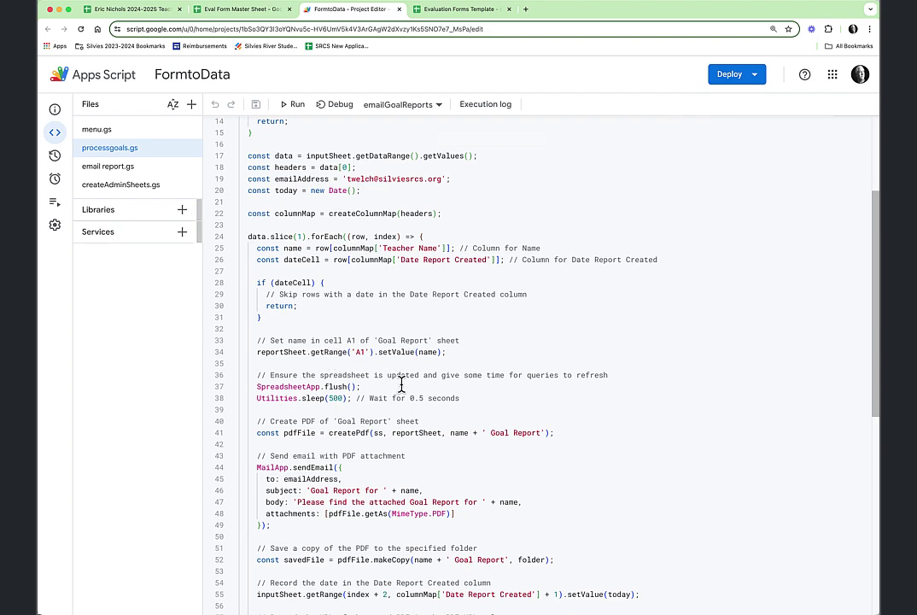
pyautogui.scroll(-3, 333, 324)
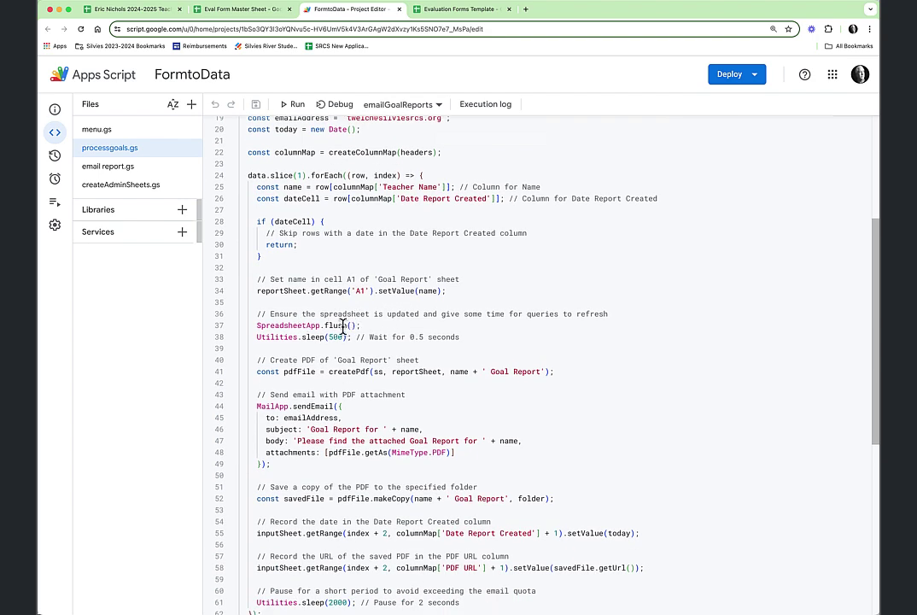
pyautogui.doubleClick(336, 338)
pyautogui.scroll(-5, 458, 390)
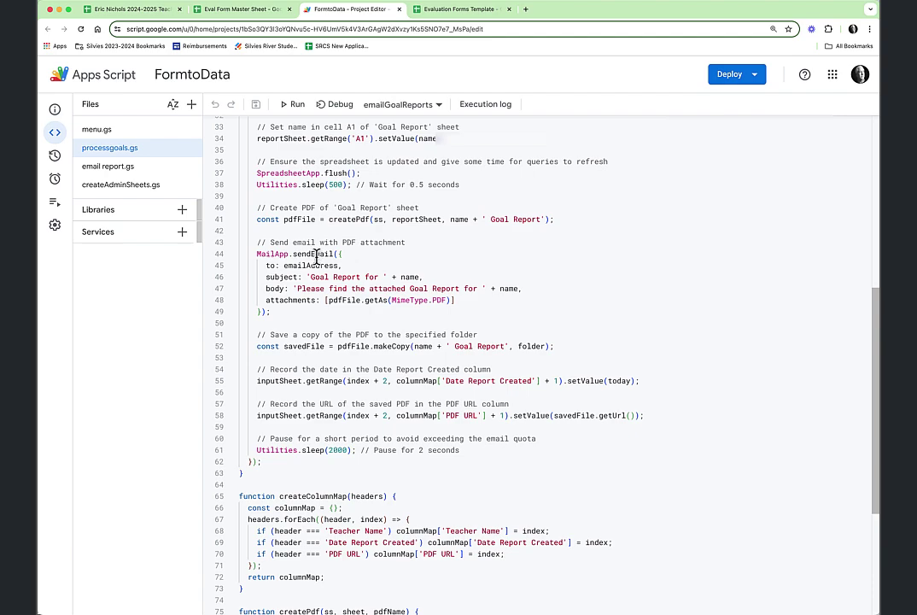
pyautogui.scroll(7, 316, 265)
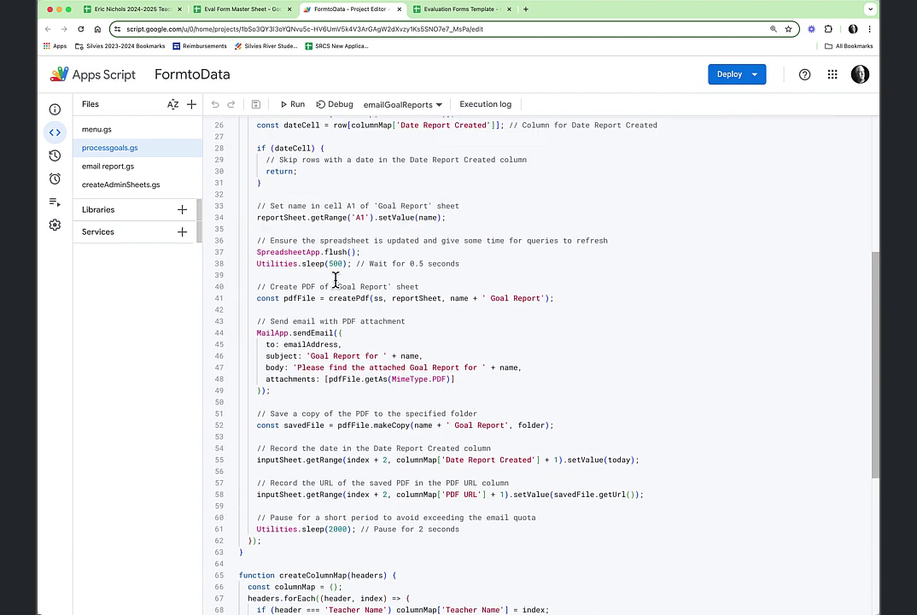
pyautogui.scroll(-6, 409, 350)
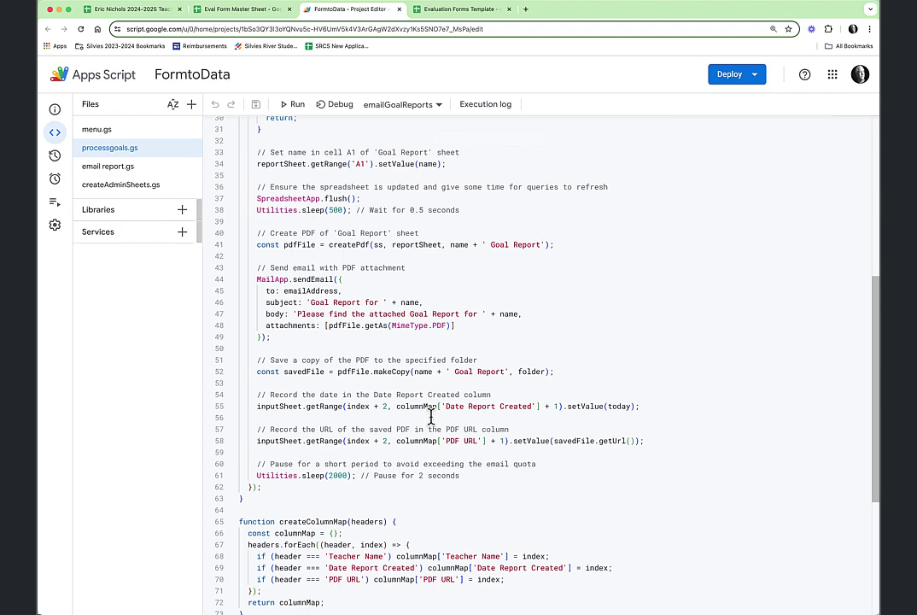
pyautogui.scroll(-2, 309, 329)
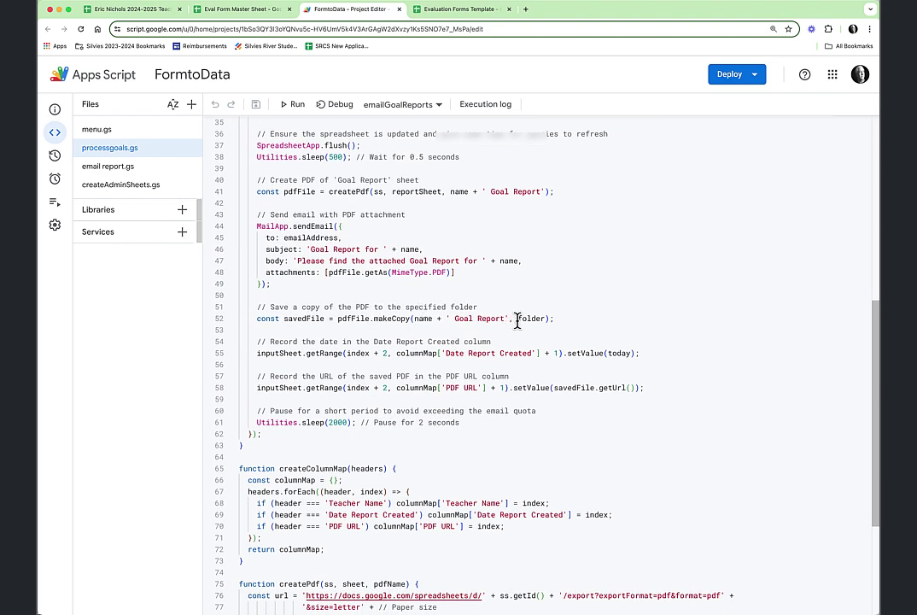
pyautogui.scroll(-1, 341, 350)
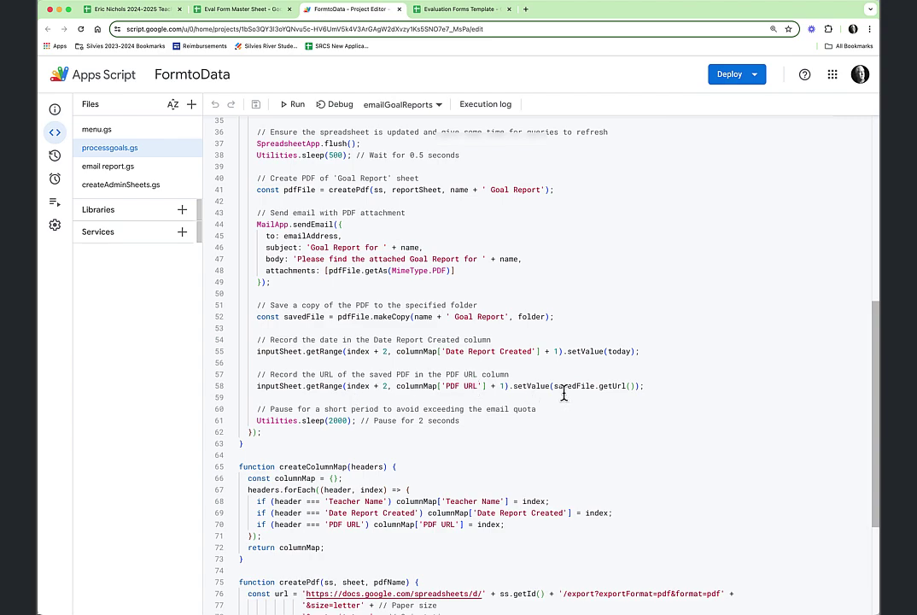
pyautogui.scroll(-3, 557, 391)
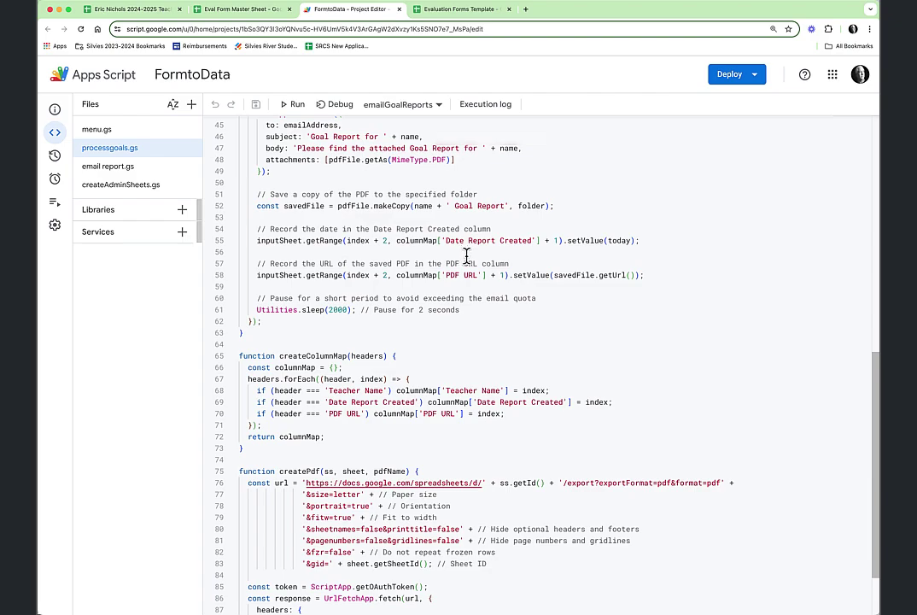
pyautogui.scroll(10, 320, 243)
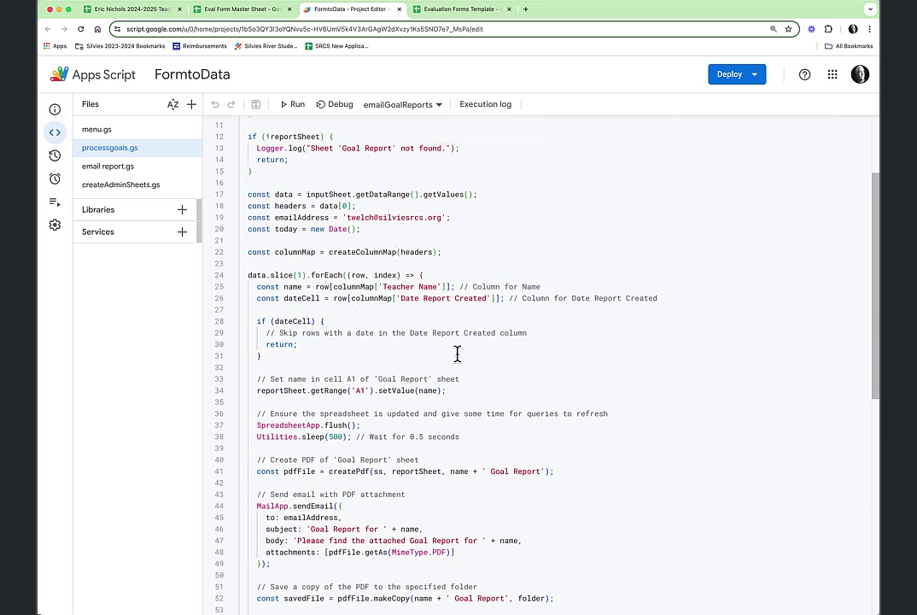
pyautogui.scroll(-10, 455, 350)
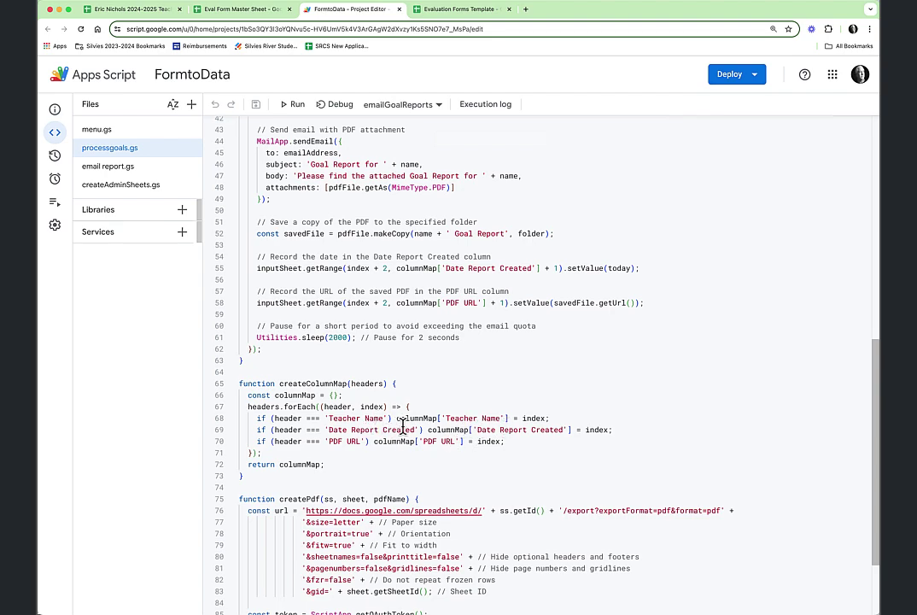
pyautogui.scroll(-3, 403, 426)
pyautogui.scroll(-1, 402, 427)
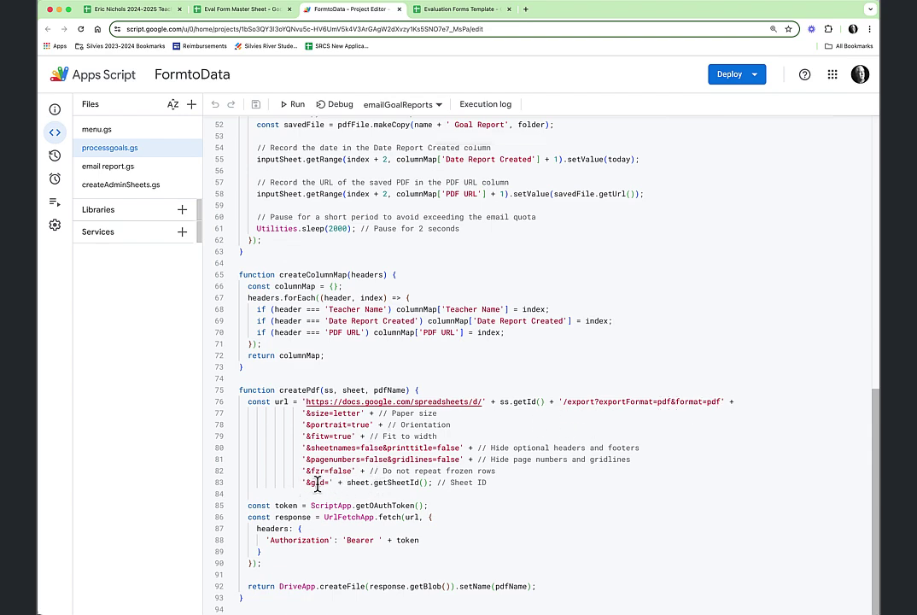
pyautogui.moveTo(306, 482); pyautogui.dragTo(330, 483)
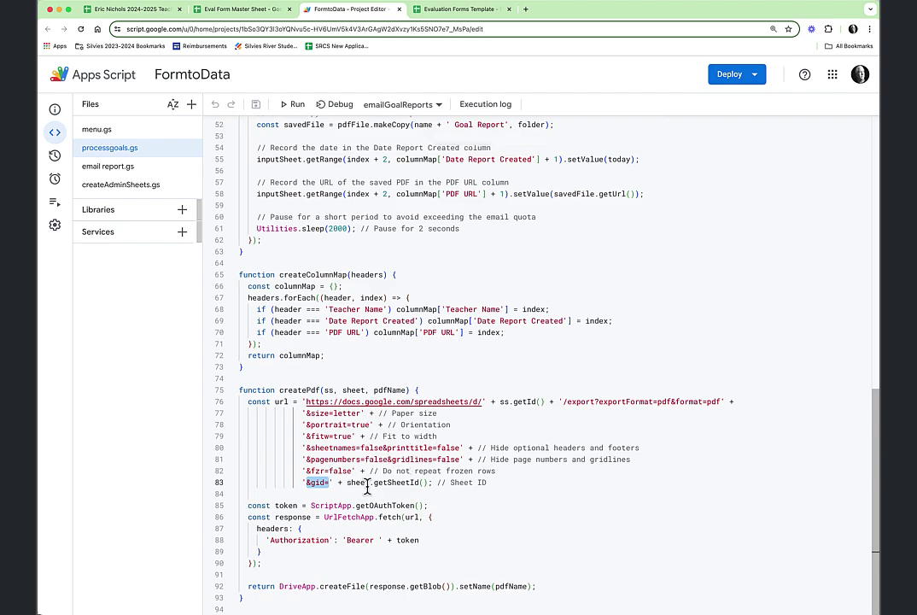
pyautogui.scroll(7, 407, 478)
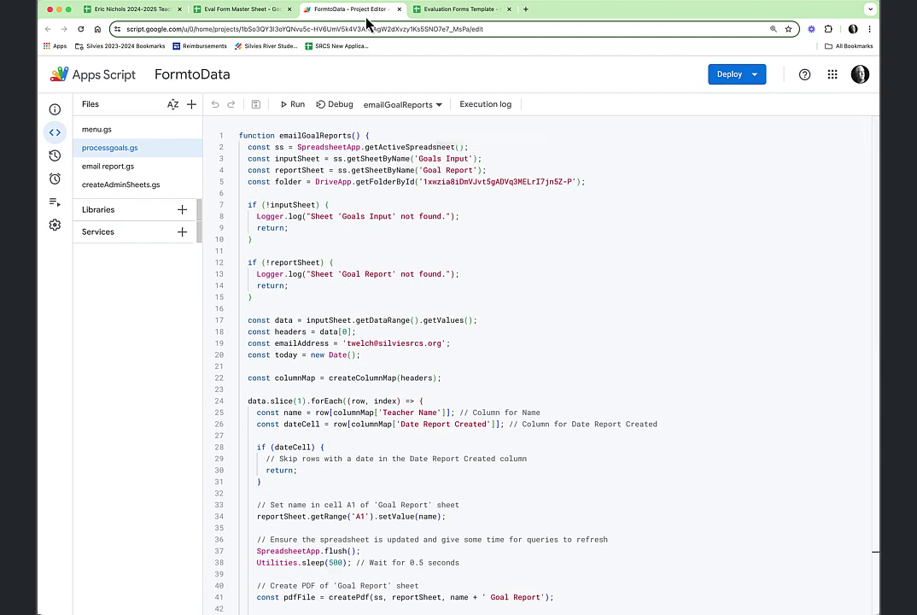
# Open one teacher's saved Goal Report PDF from the PDF URL column, then close it
pyautogui.click(249, 10)
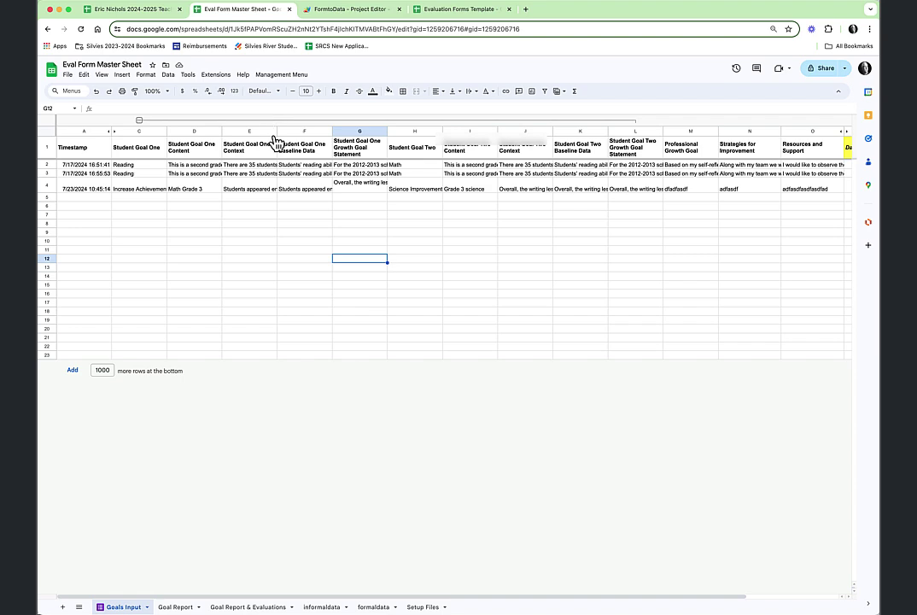
pyautogui.click(281, 76)
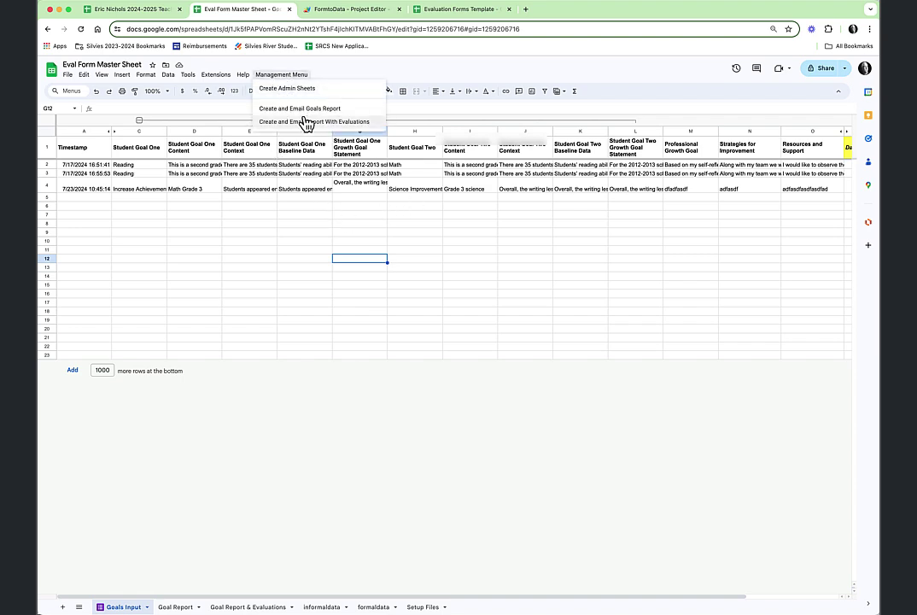
pyautogui.hscroll(3, 514, 233)
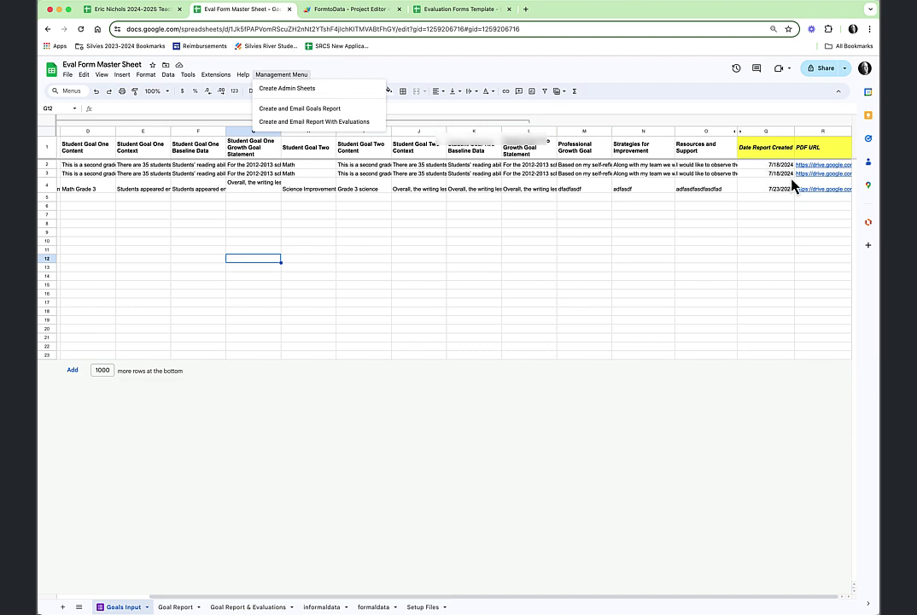
pyautogui.moveTo(815, 173)
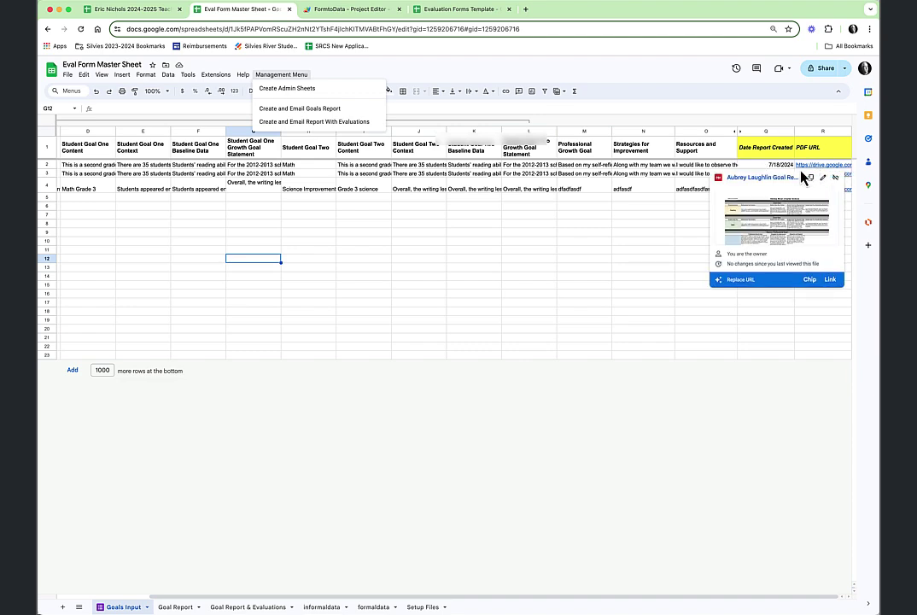
pyautogui.click(804, 175)
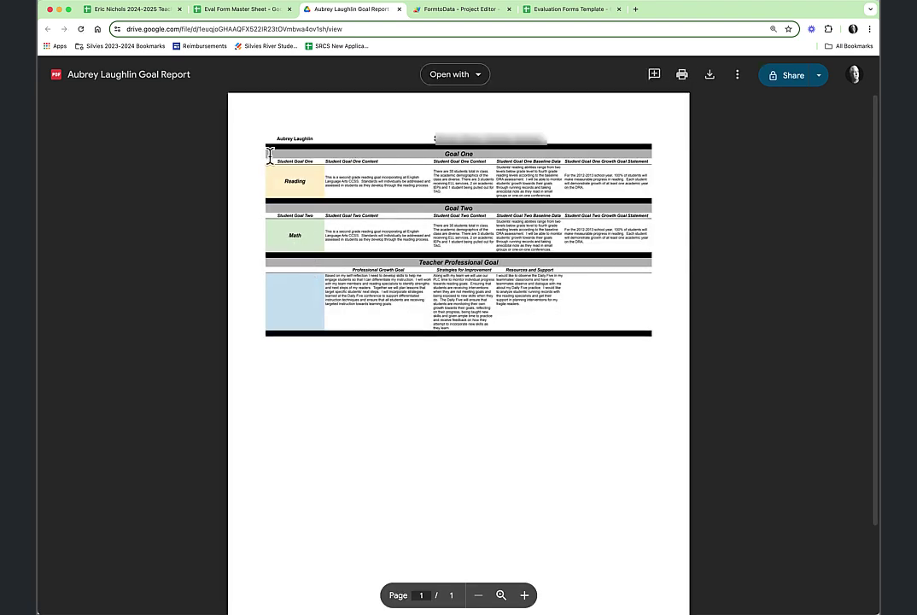
pyautogui.click(398, 9)
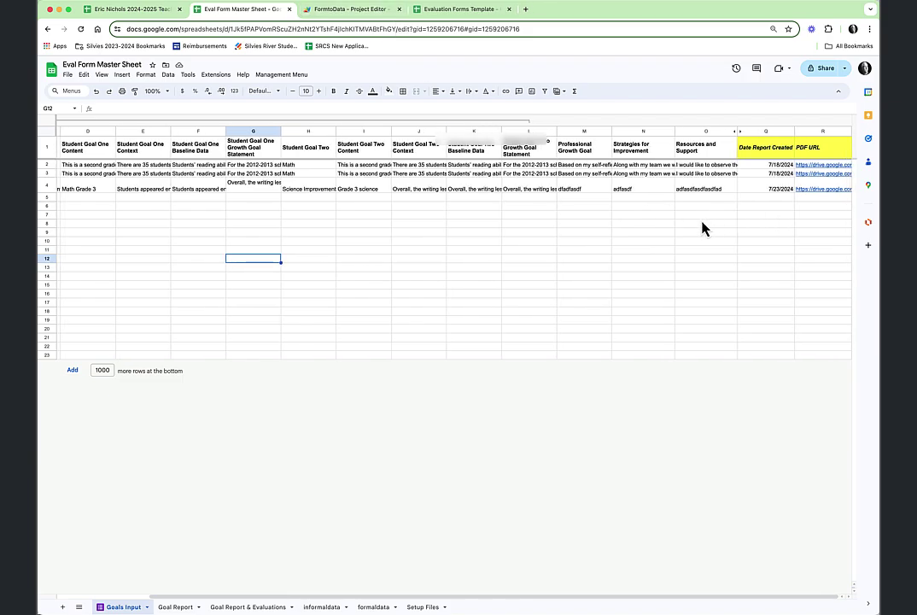
pyautogui.hscroll(-2, 706, 227)
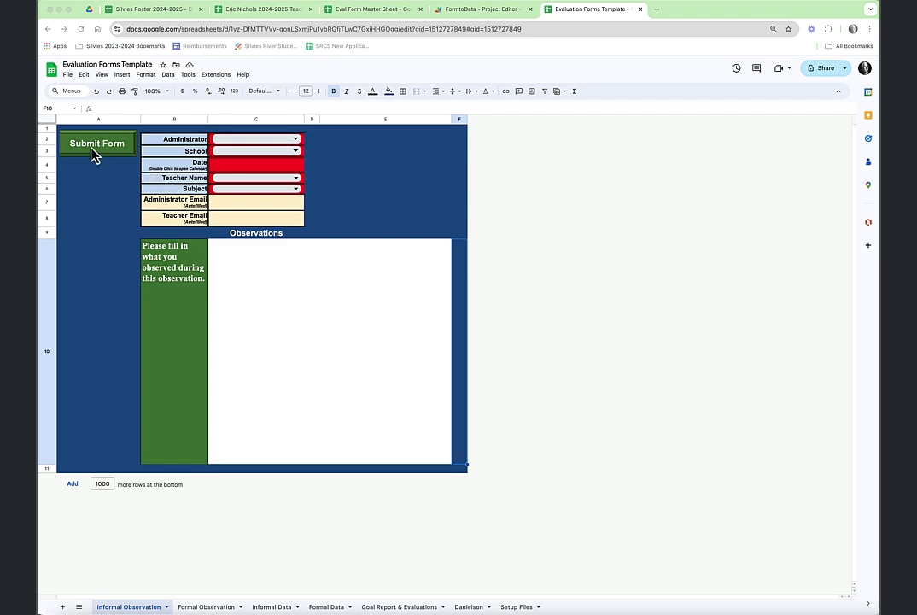
pyautogui.click(281, 607)
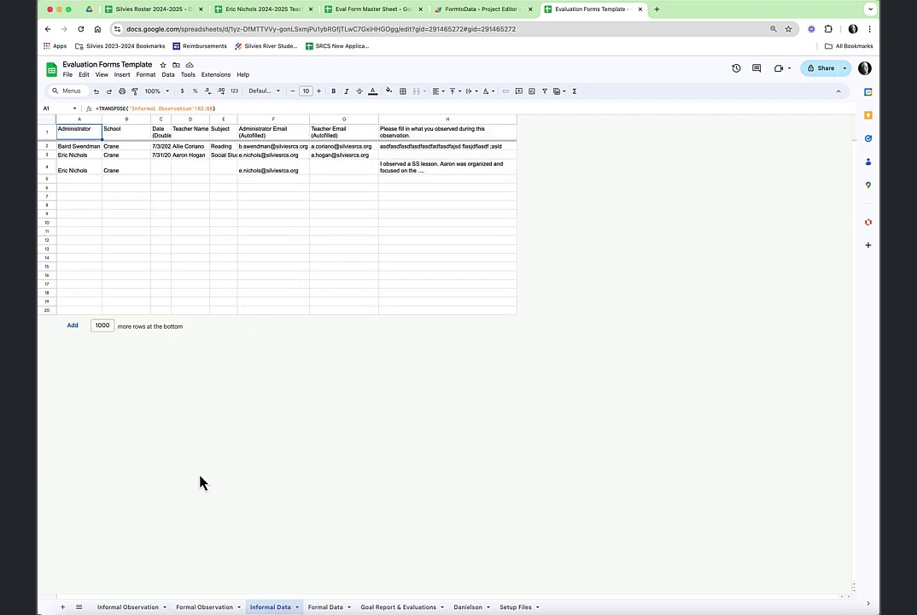
pyautogui.click(127, 606)
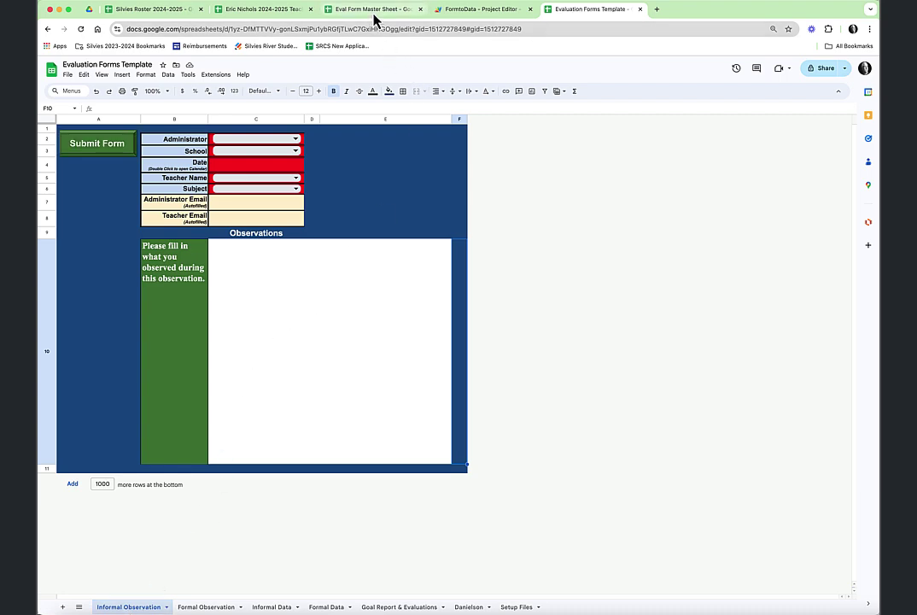
pyautogui.click(329, 10)
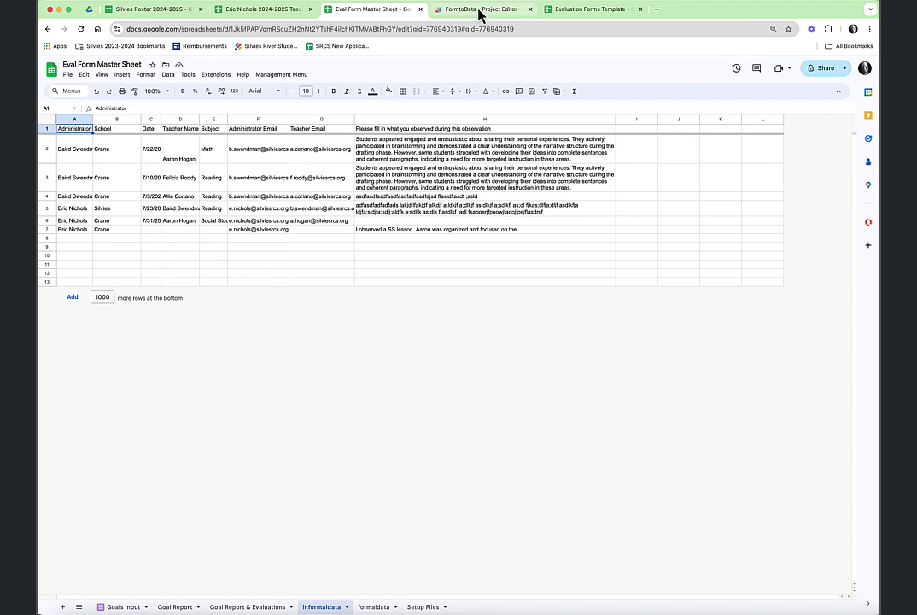
pyautogui.click(603, 10)
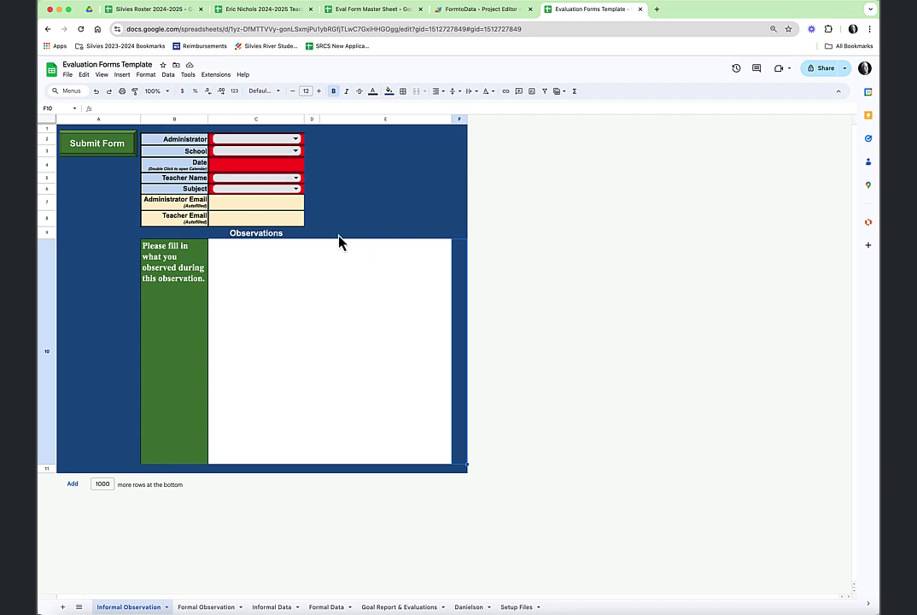
# Set the observation's administrator, school AnySchool and date 7/29/2024
pyautogui.click(294, 144)
pyautogui.click(247, 154)
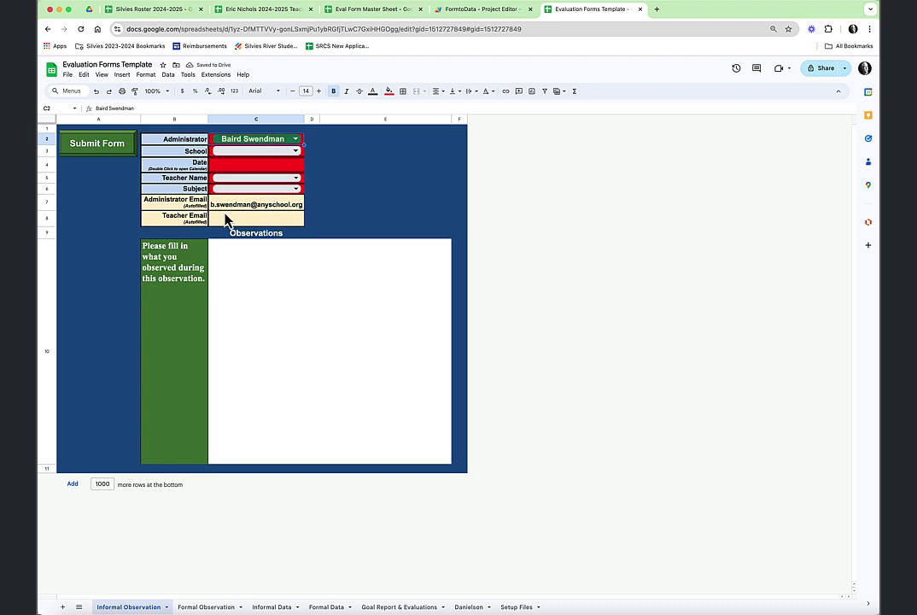
pyautogui.moveTo(280, 214)
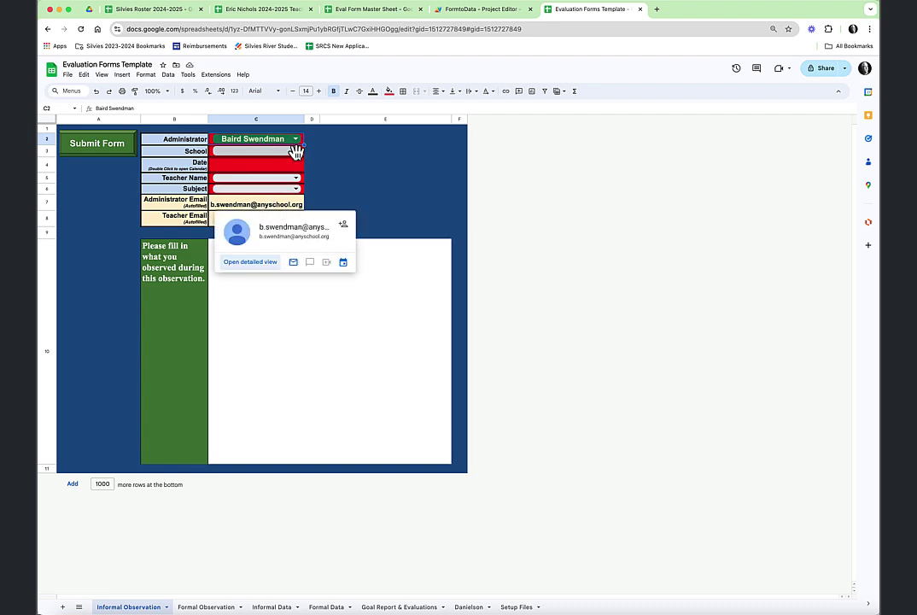
pyautogui.click(296, 151)
pyautogui.click(223, 164)
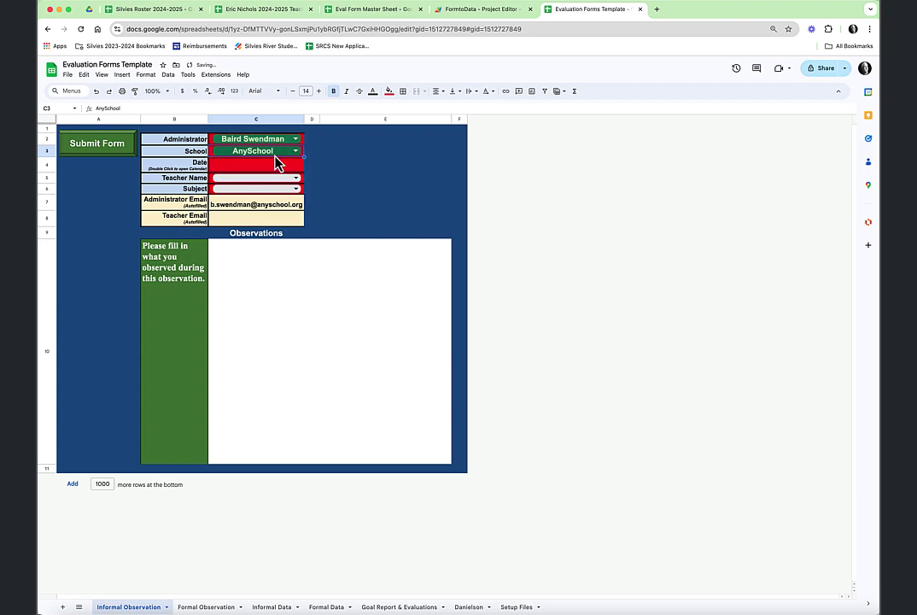
pyautogui.doubleClick(256, 171)
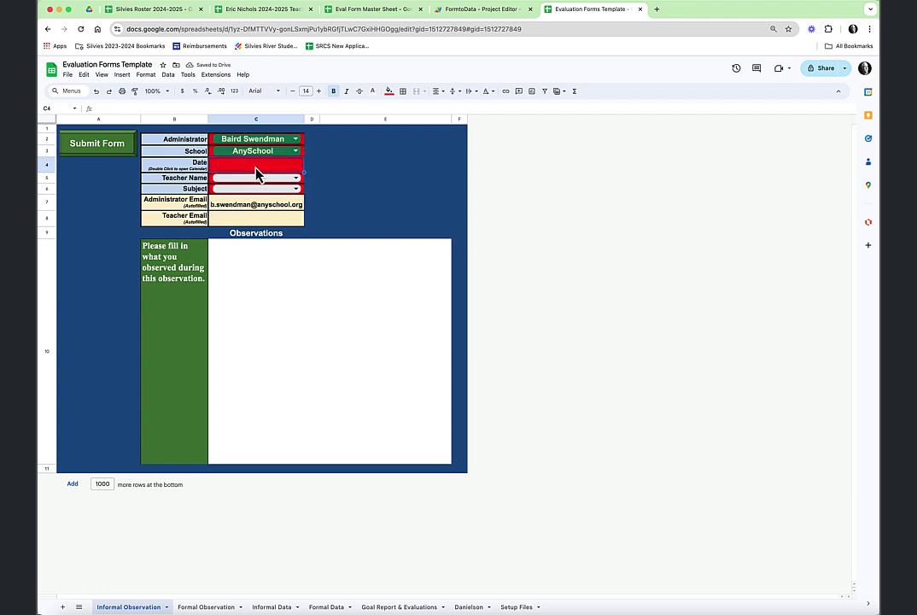
pyautogui.click(231, 252)
# Choose the observed teacher and set the subject to Writing
pyautogui.click(275, 177)
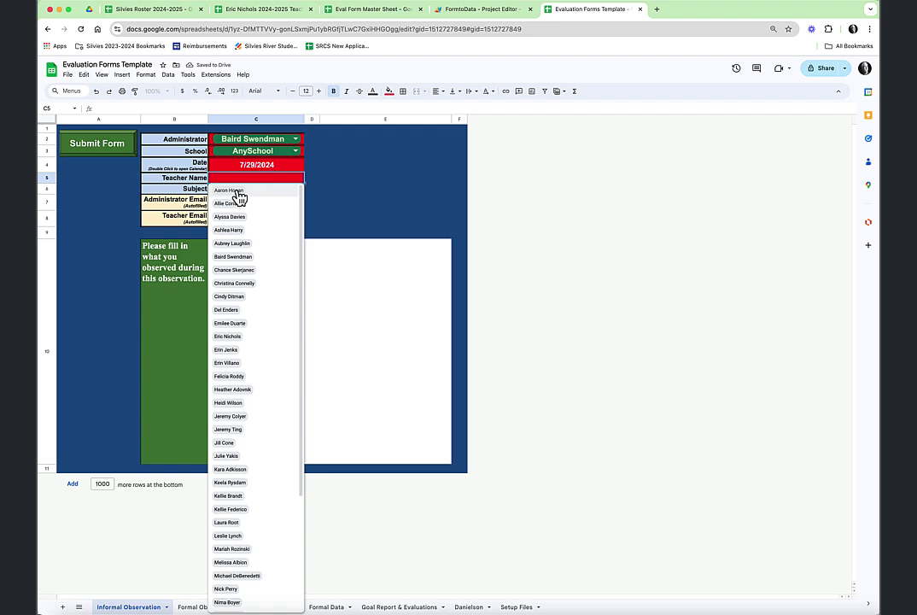
pyautogui.click(236, 189)
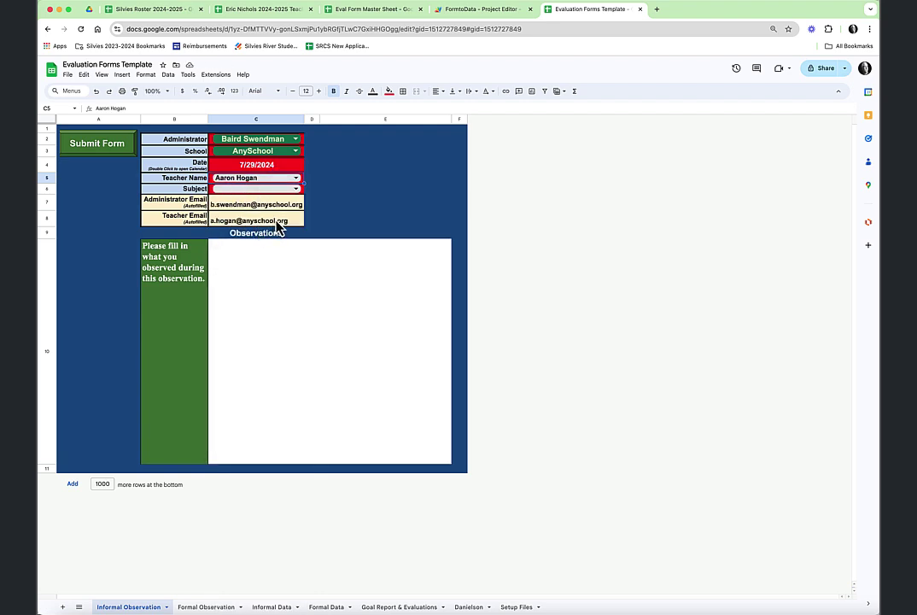
pyautogui.moveTo(282, 225)
pyautogui.click(252, 188)
pyautogui.click(232, 228)
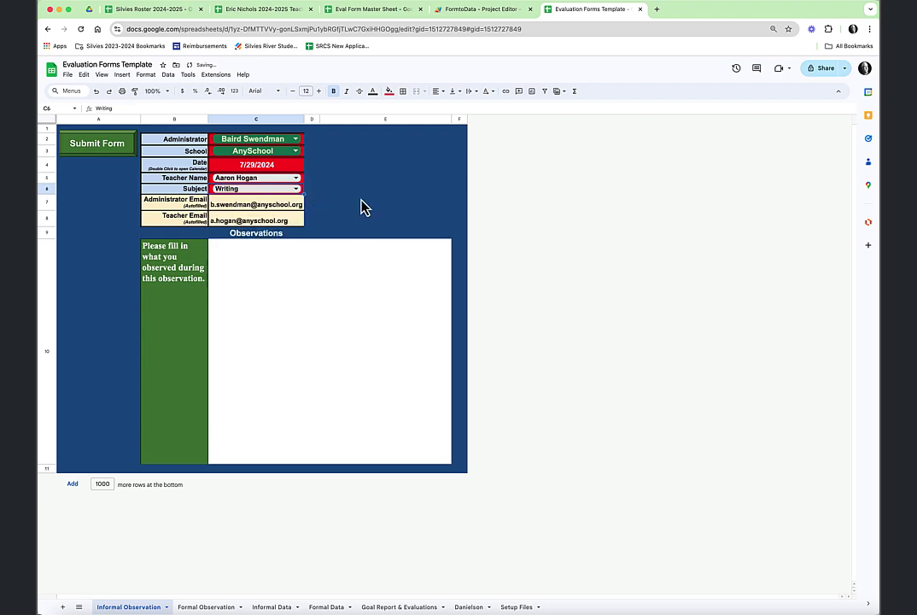
pyautogui.click(277, 275)
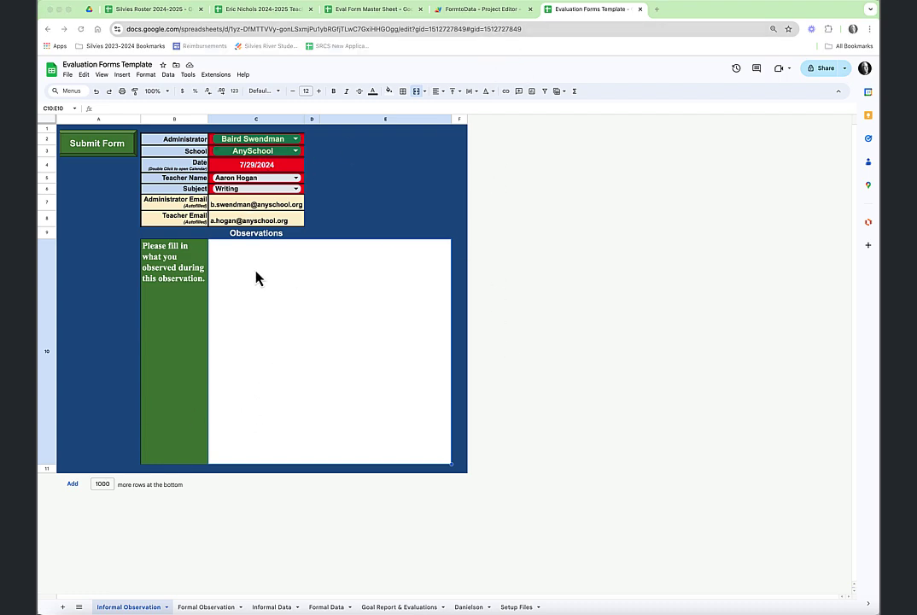
# Enter placeholder notes in the Observations cell and submit the Informal Observation form
pyautogui.hotkey('ctrl', 'shift', 'f')
pyautogui.write(';lk;kf')
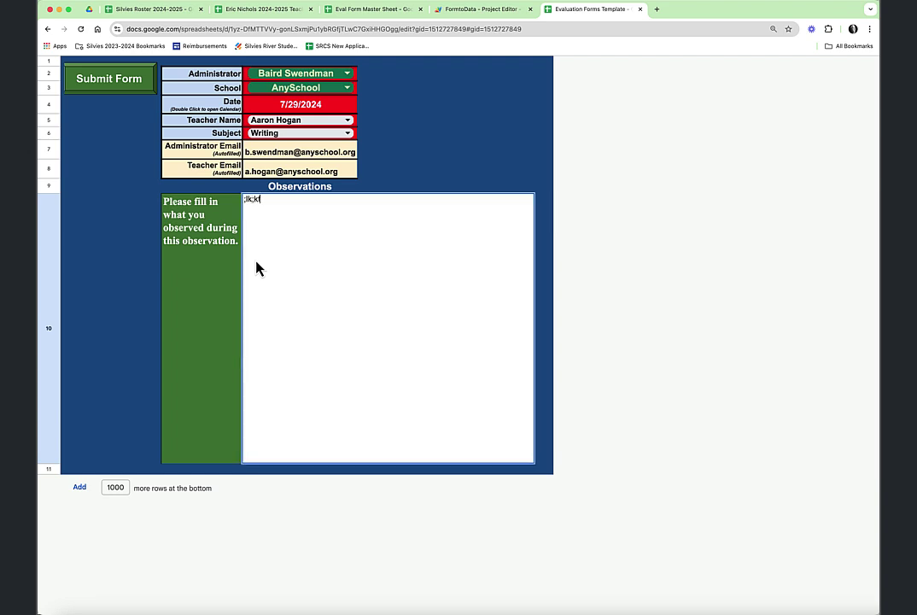
pyautogui.write("af'al a'dl a'pfwe[poa dp[fle[fo as[pdfo [epfoa ")
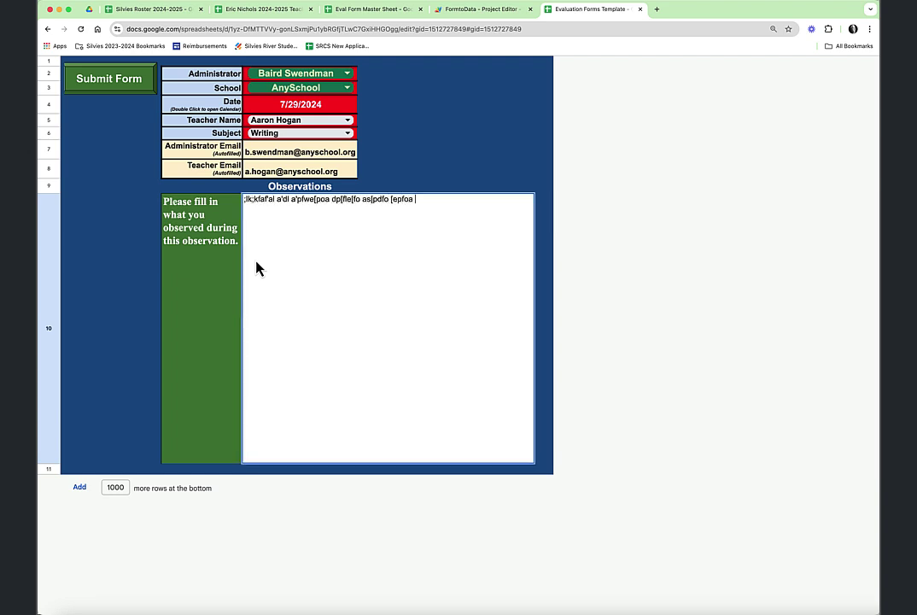
pyautogui.write('s[pf [ef-oa [epfa[e-of a[of [asoef a[edf a[psof [asdof a[sdof ]e-of a[sdof a[eofaw[e-of aw')
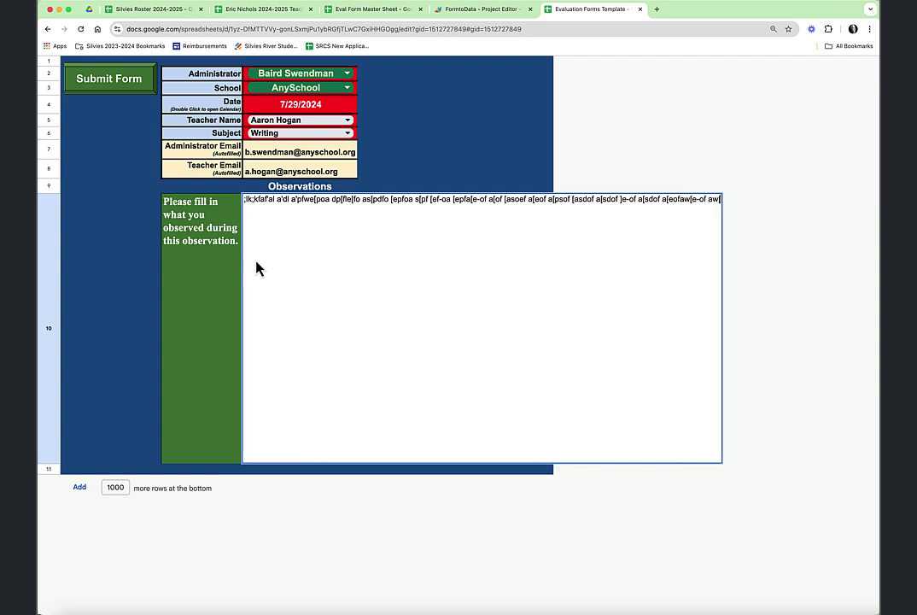
pyautogui.write('[ odi psodipaofpaosdfpaod')
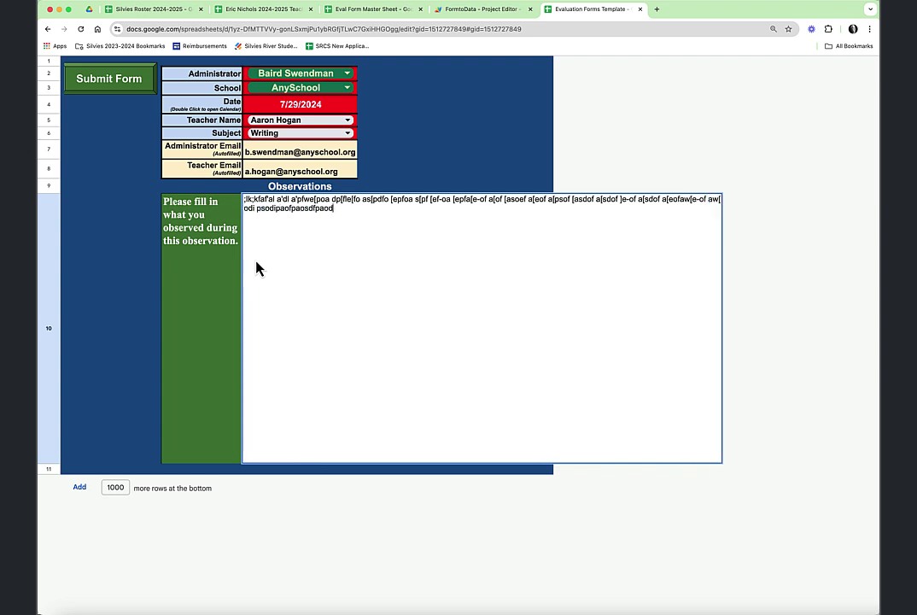
pyautogui.write('fi paosdifpaosdifpaosdi fpasoidfpoaid fpaosid fpaosdifpaosidfpoiefpoia pdoif po')
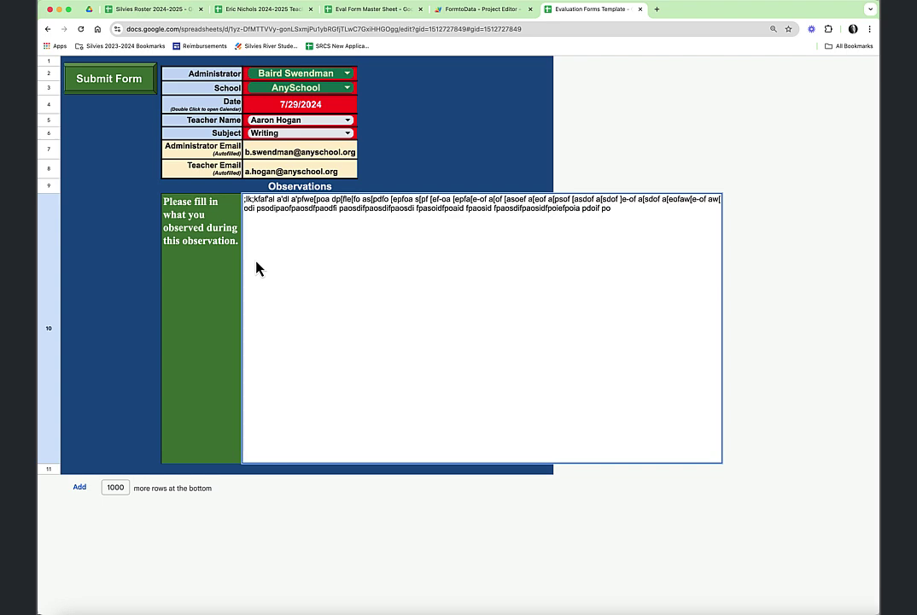
pyautogui.press('Return')
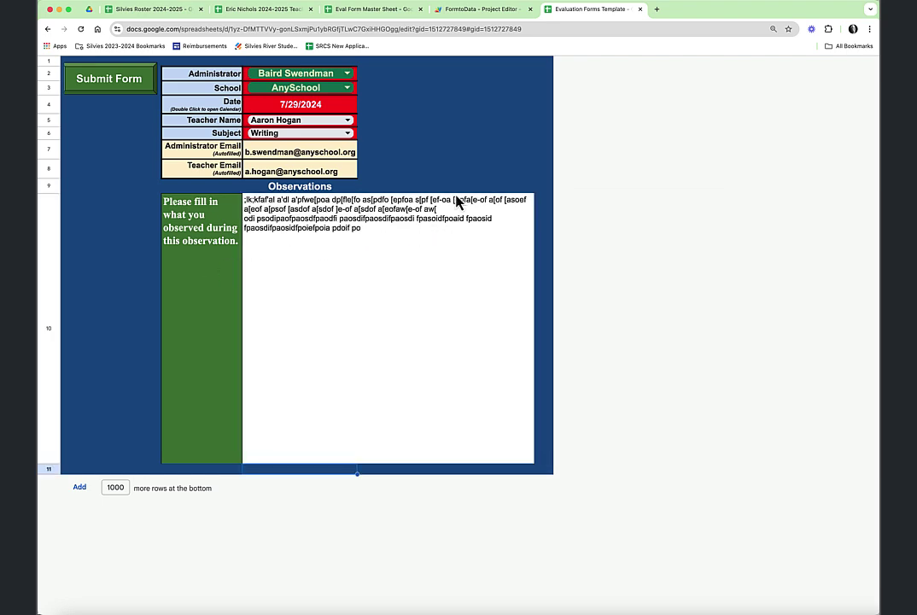
pyautogui.click(98, 83)
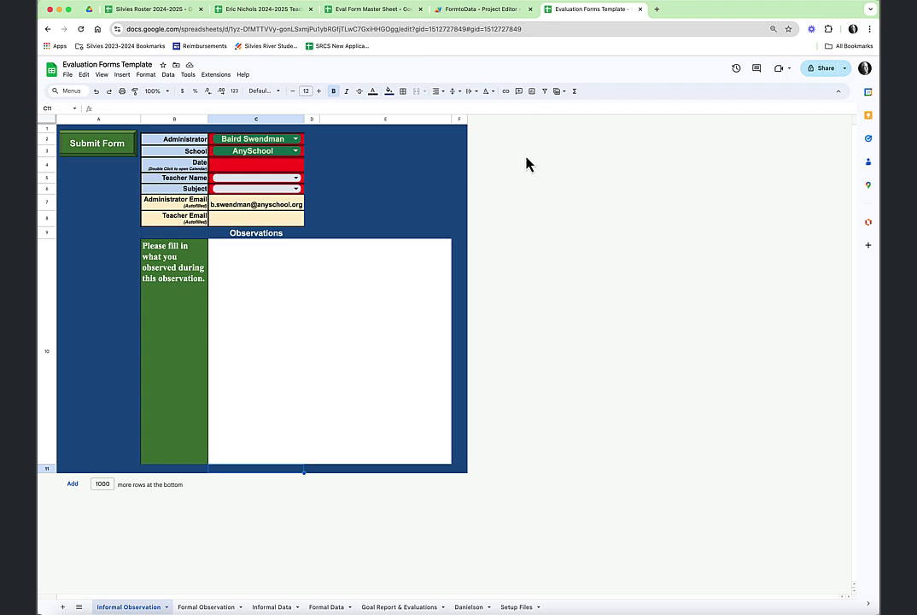
# Check the master sheet's informaldata tab for the new AnySchool Writing row 8
pyautogui.click(271, 608)
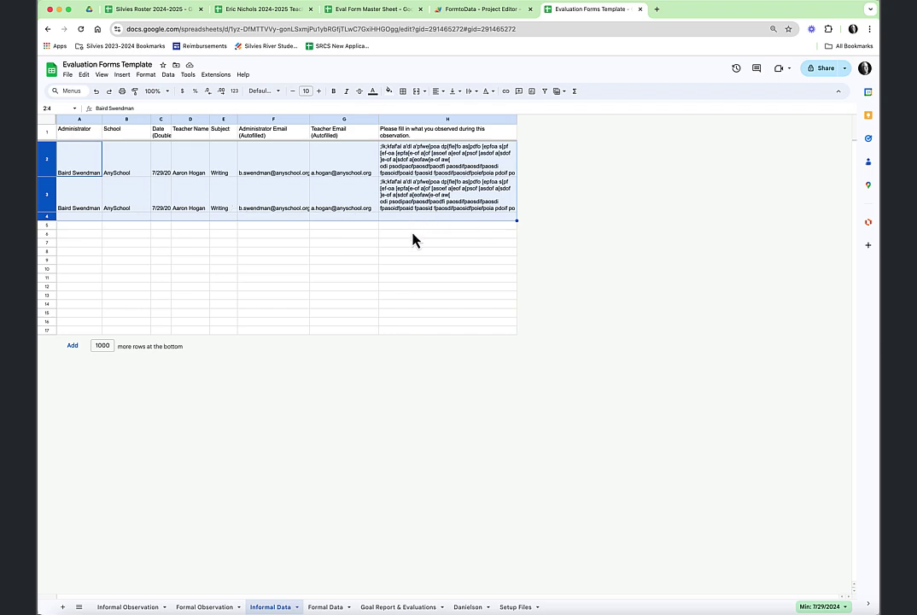
pyautogui.click(384, 12)
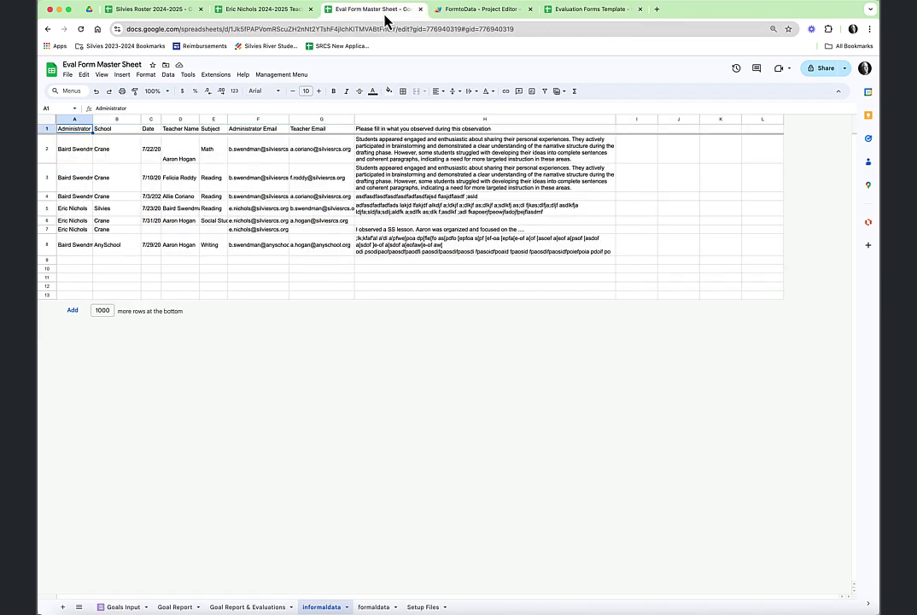